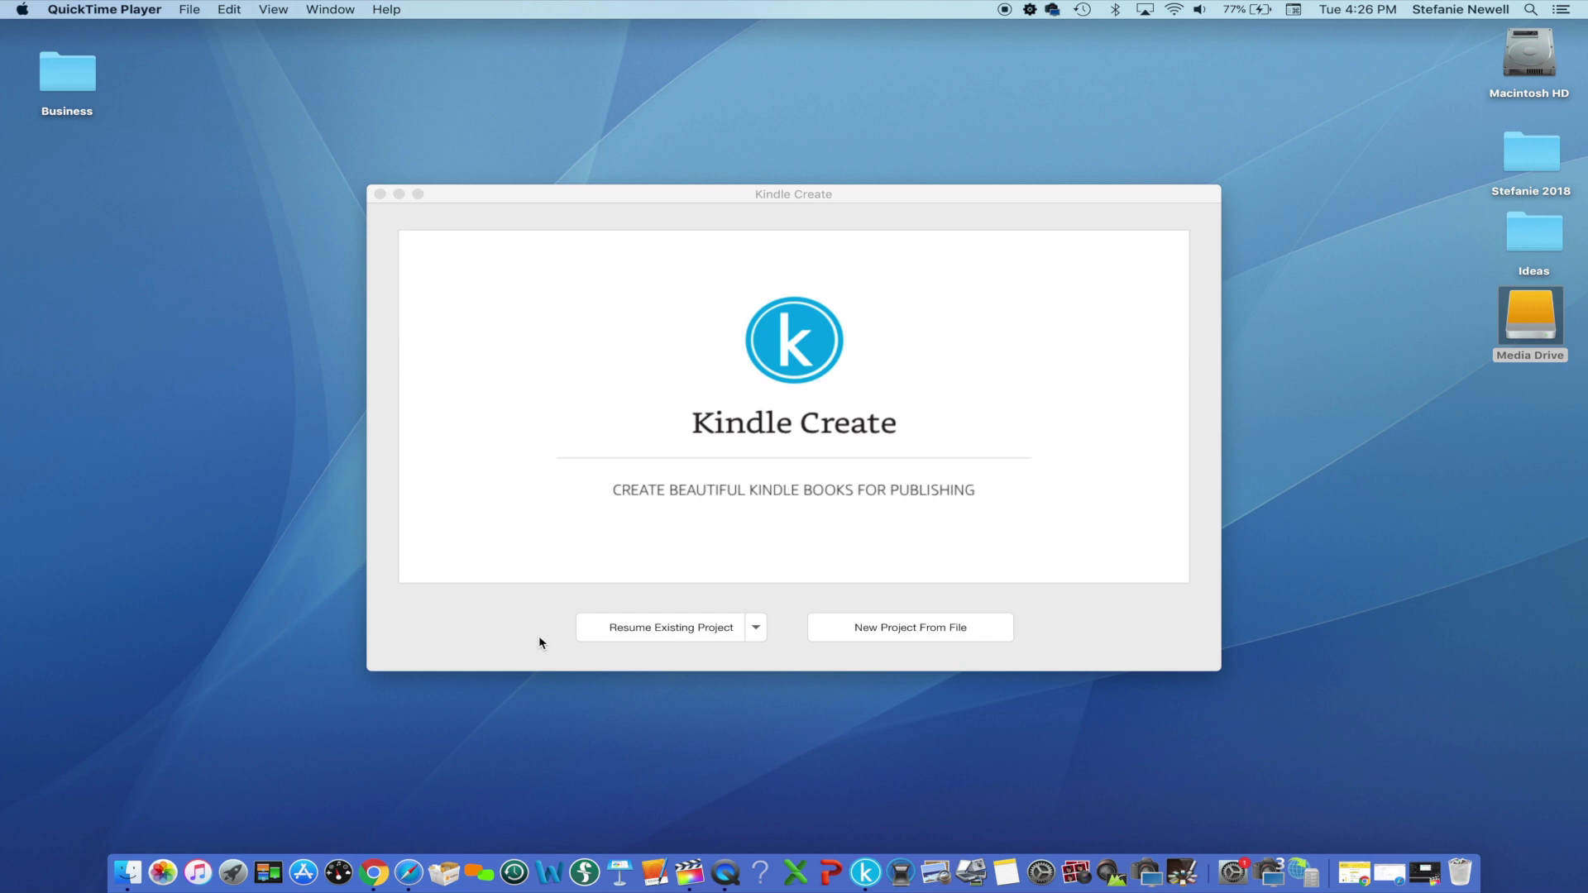
Step: Begin a Novels, Essays, Poetry project from a file and browse for the manuscript
click(873, 631)
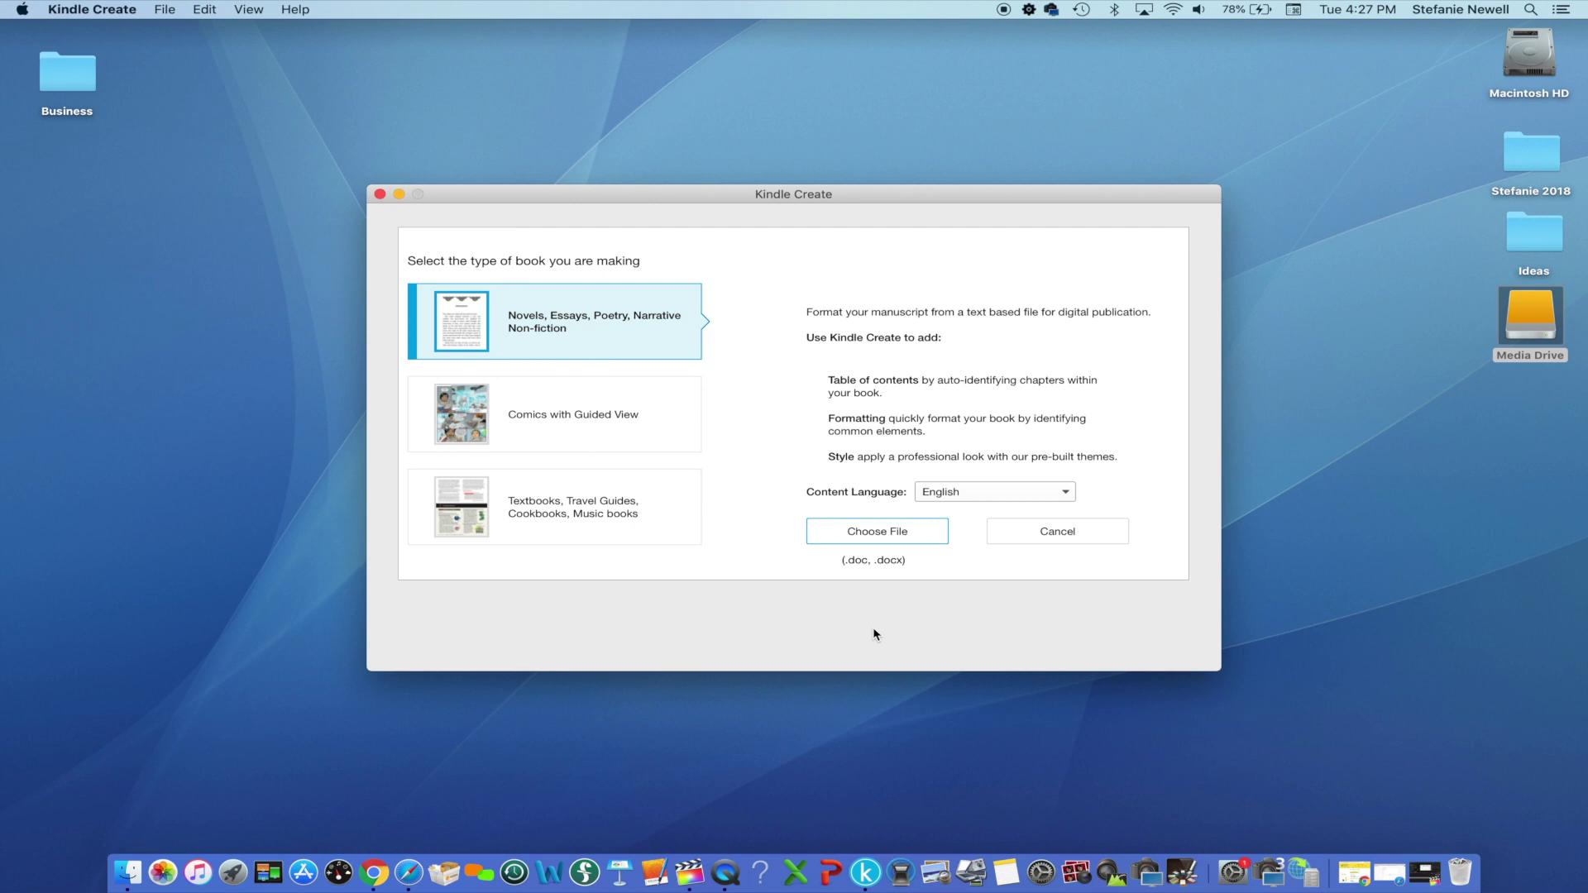
click(852, 537)
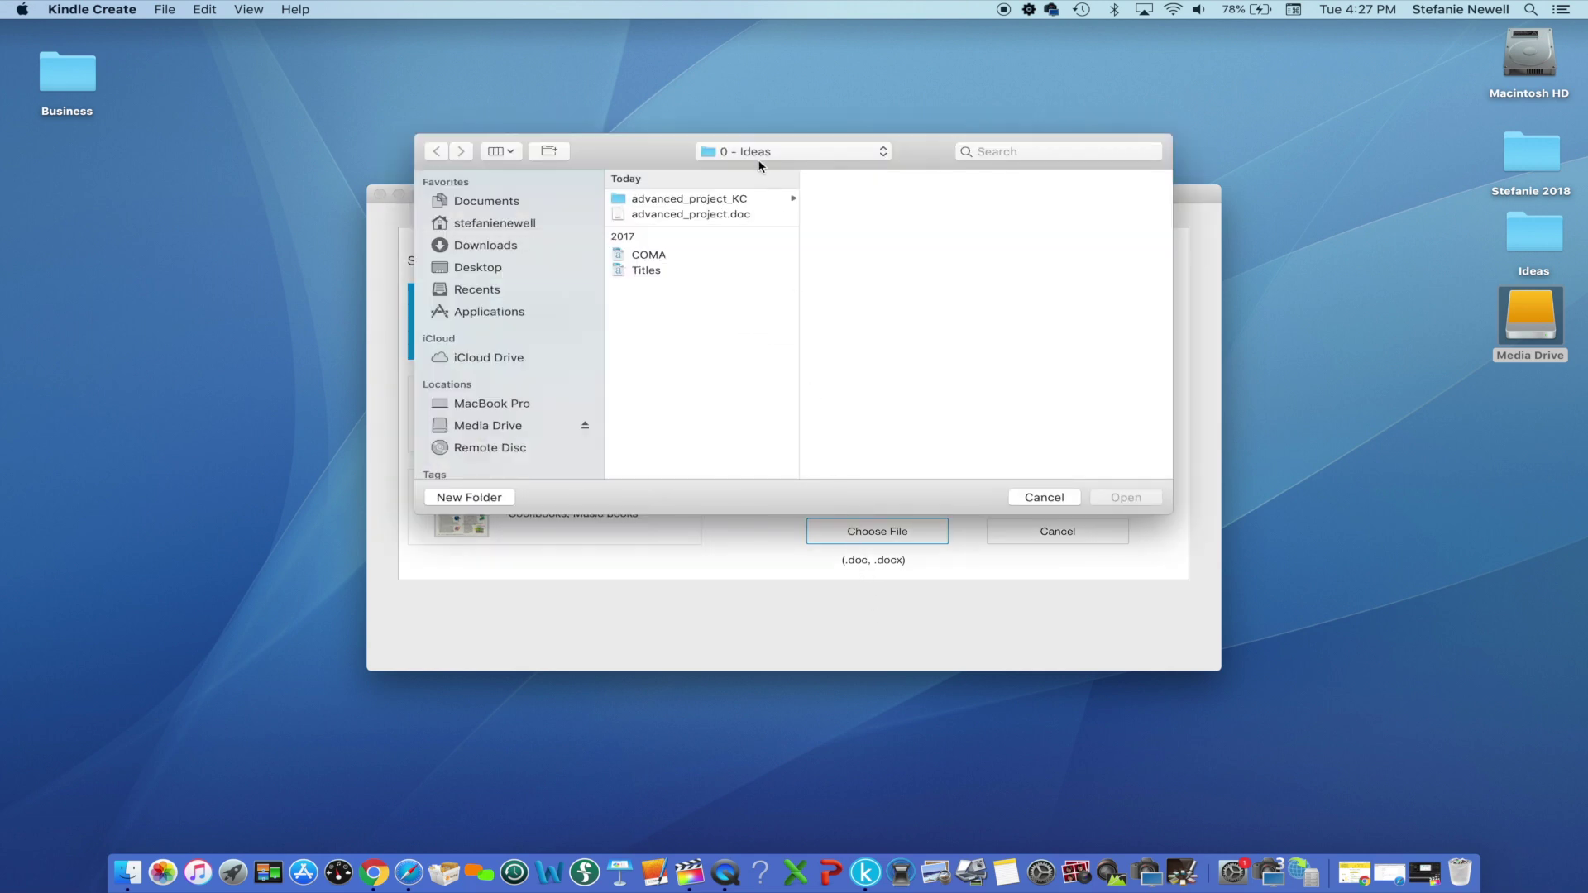
Step: Import advanced_project.doc from the Ideas folder into Kindle Create
click(747, 216)
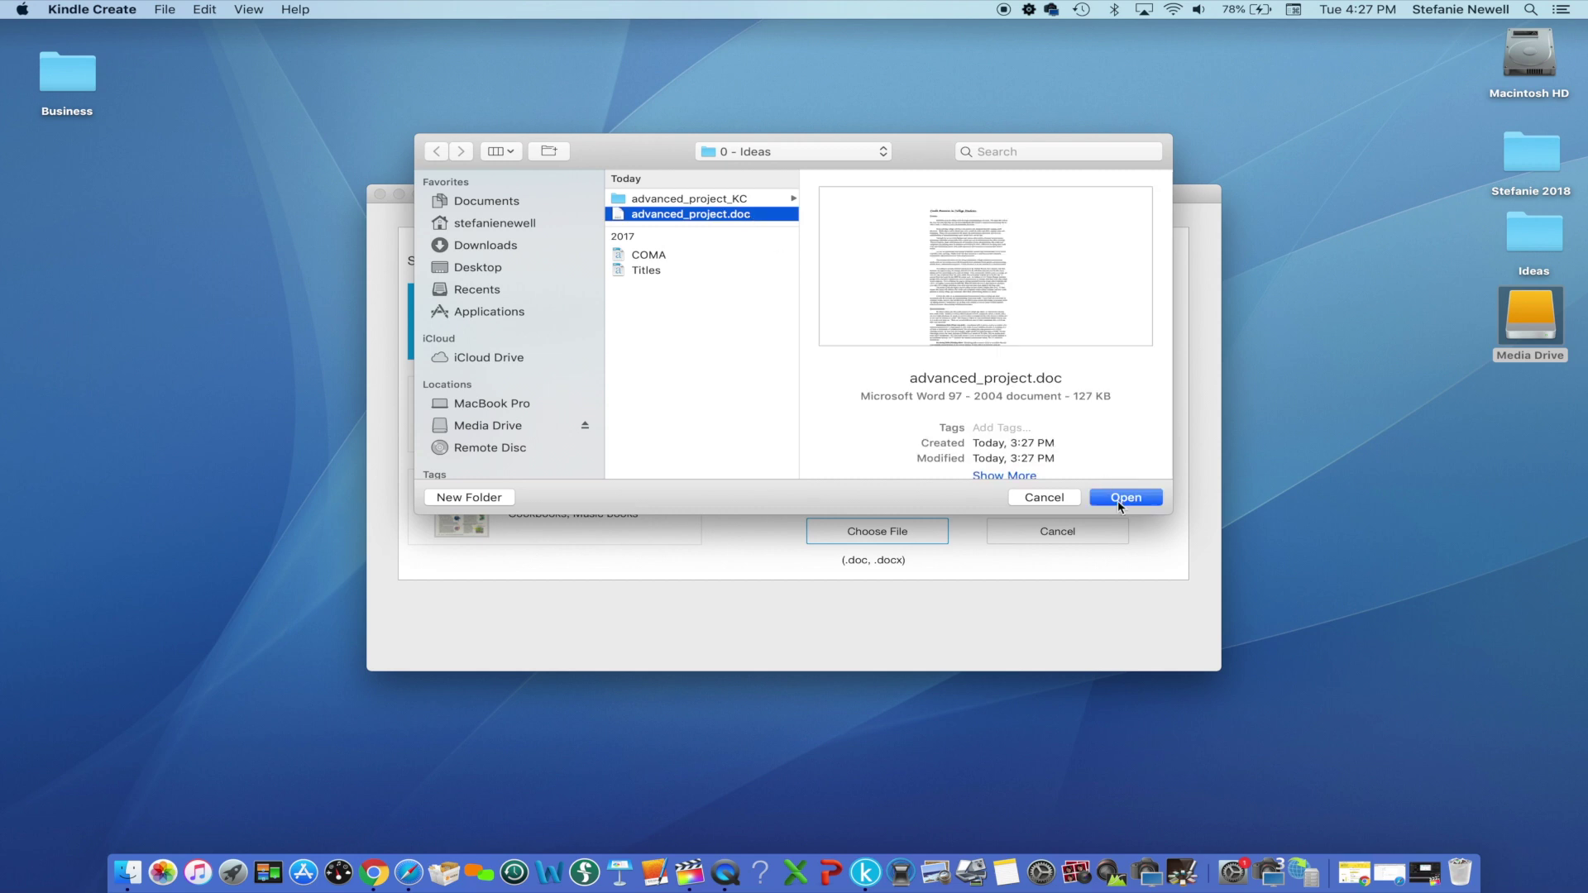
click(1122, 498)
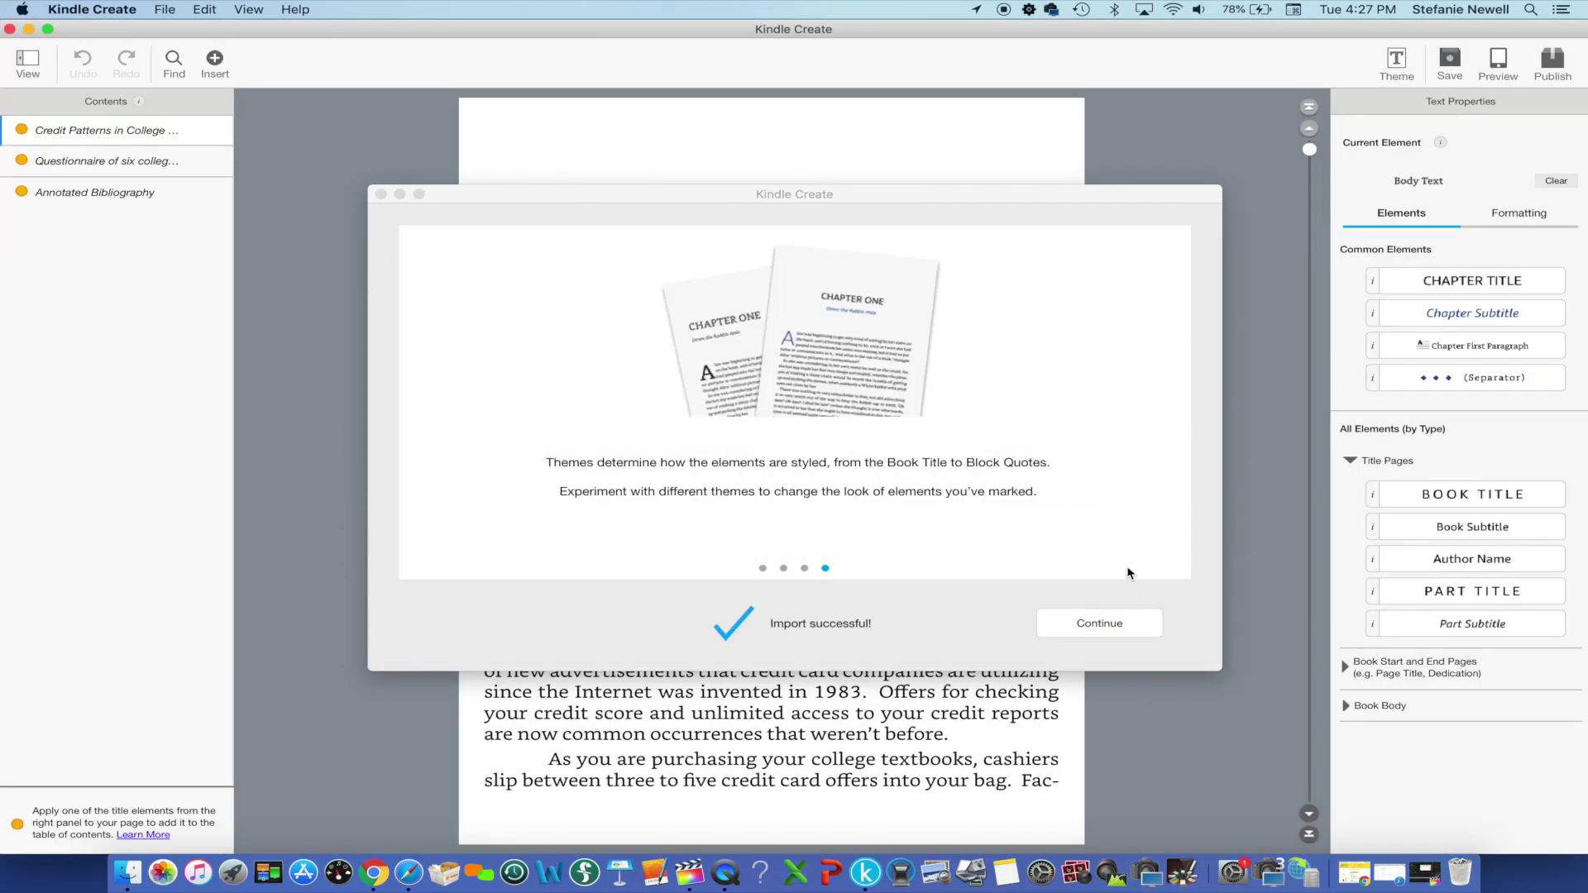
Step: Accept only 'Credit Patterns in College Students' as a chapter title, rejecting the numeric suggestions
click(1118, 628)
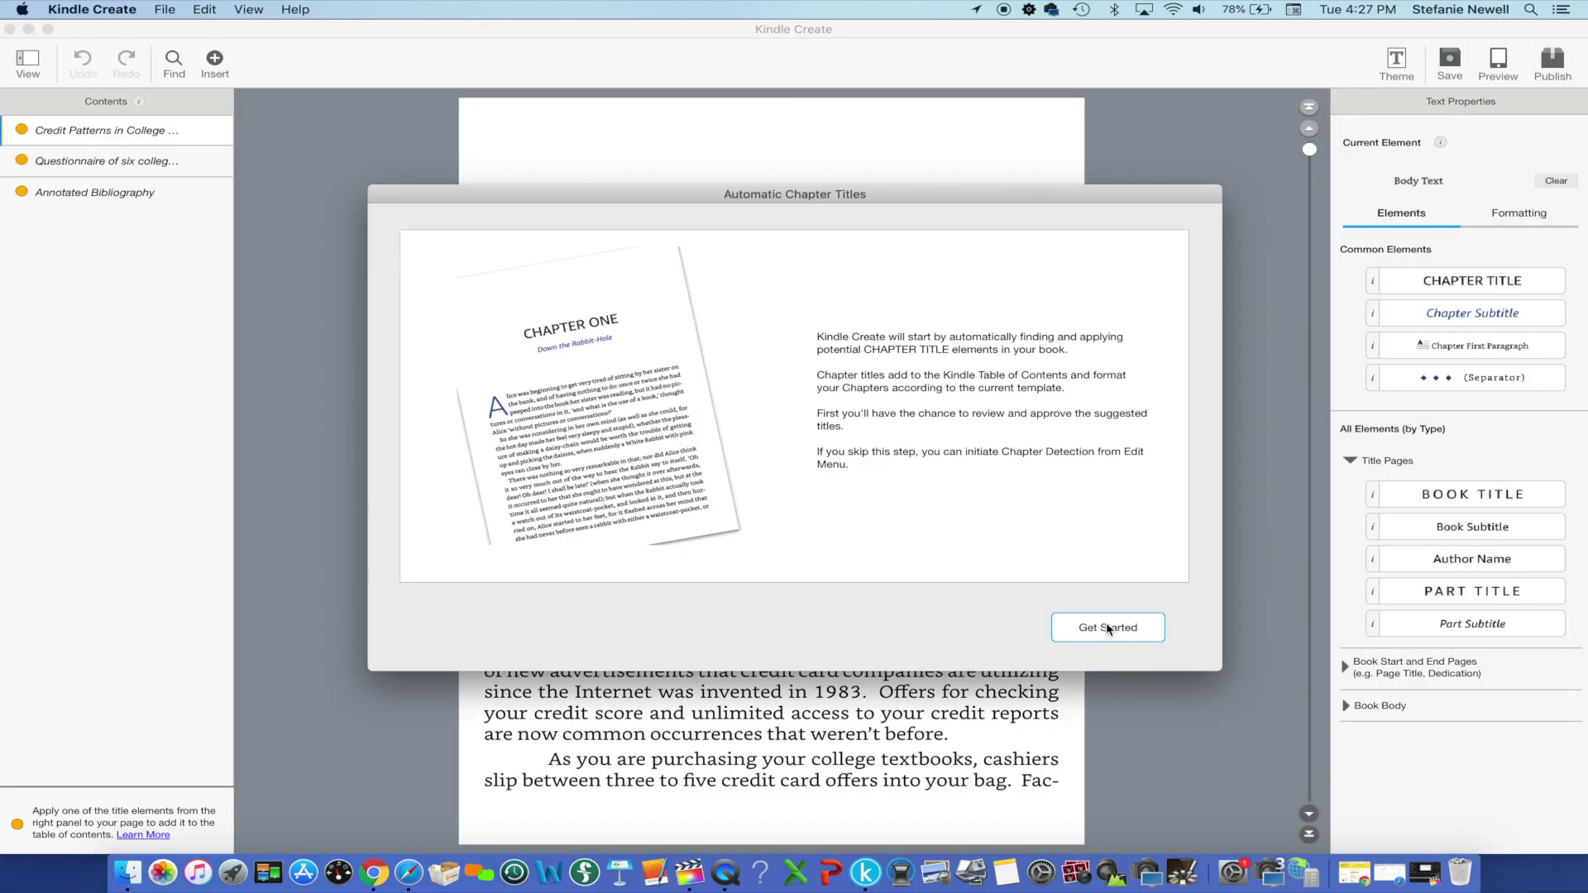
click(1108, 629)
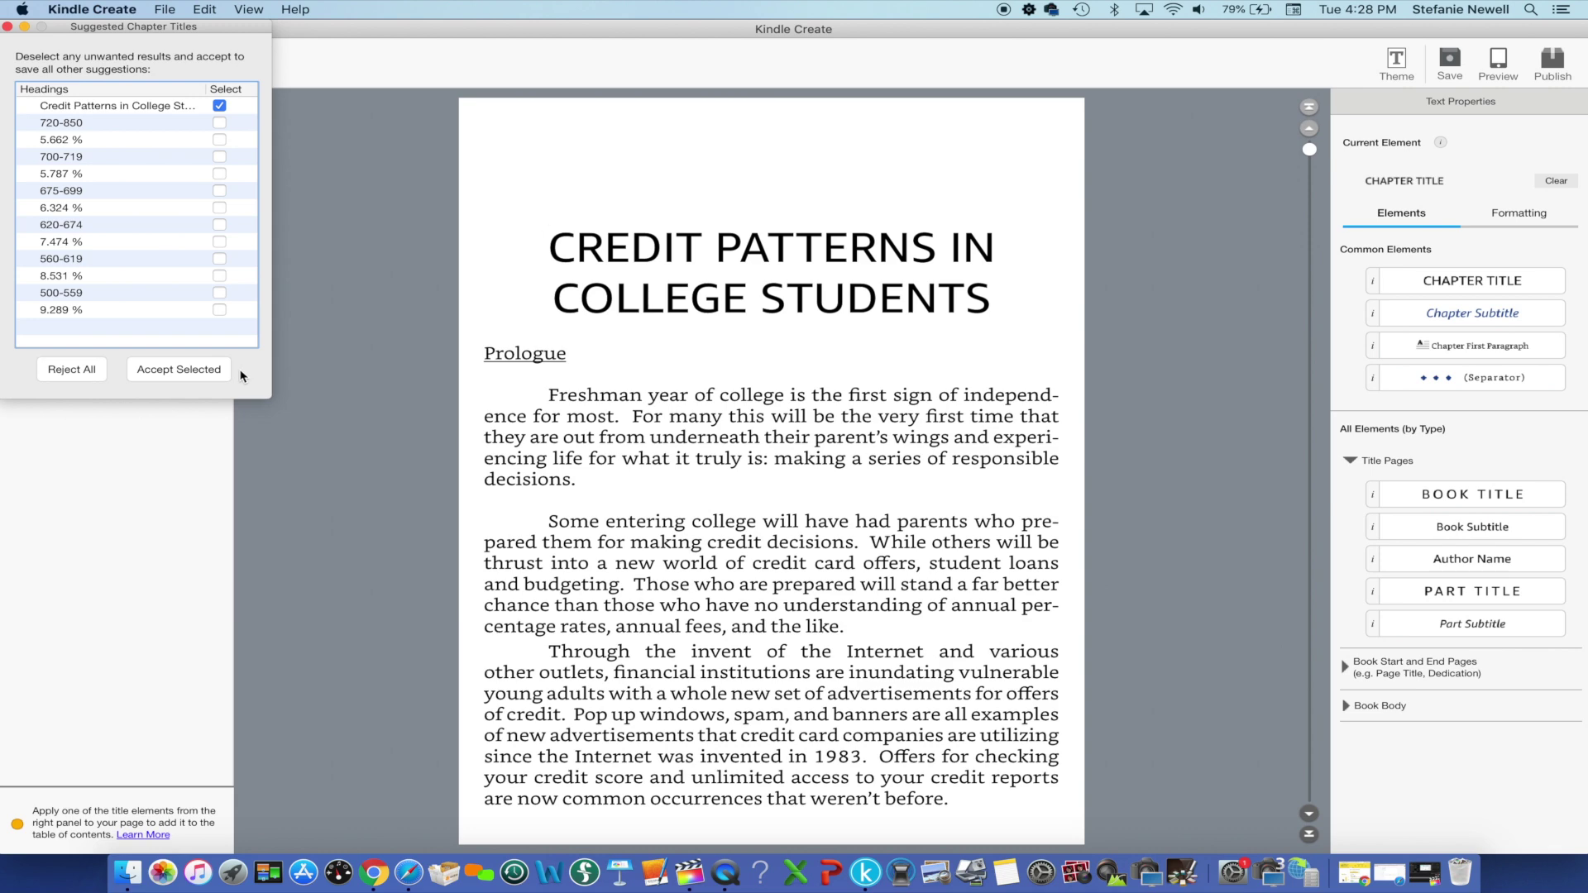
click(85, 370)
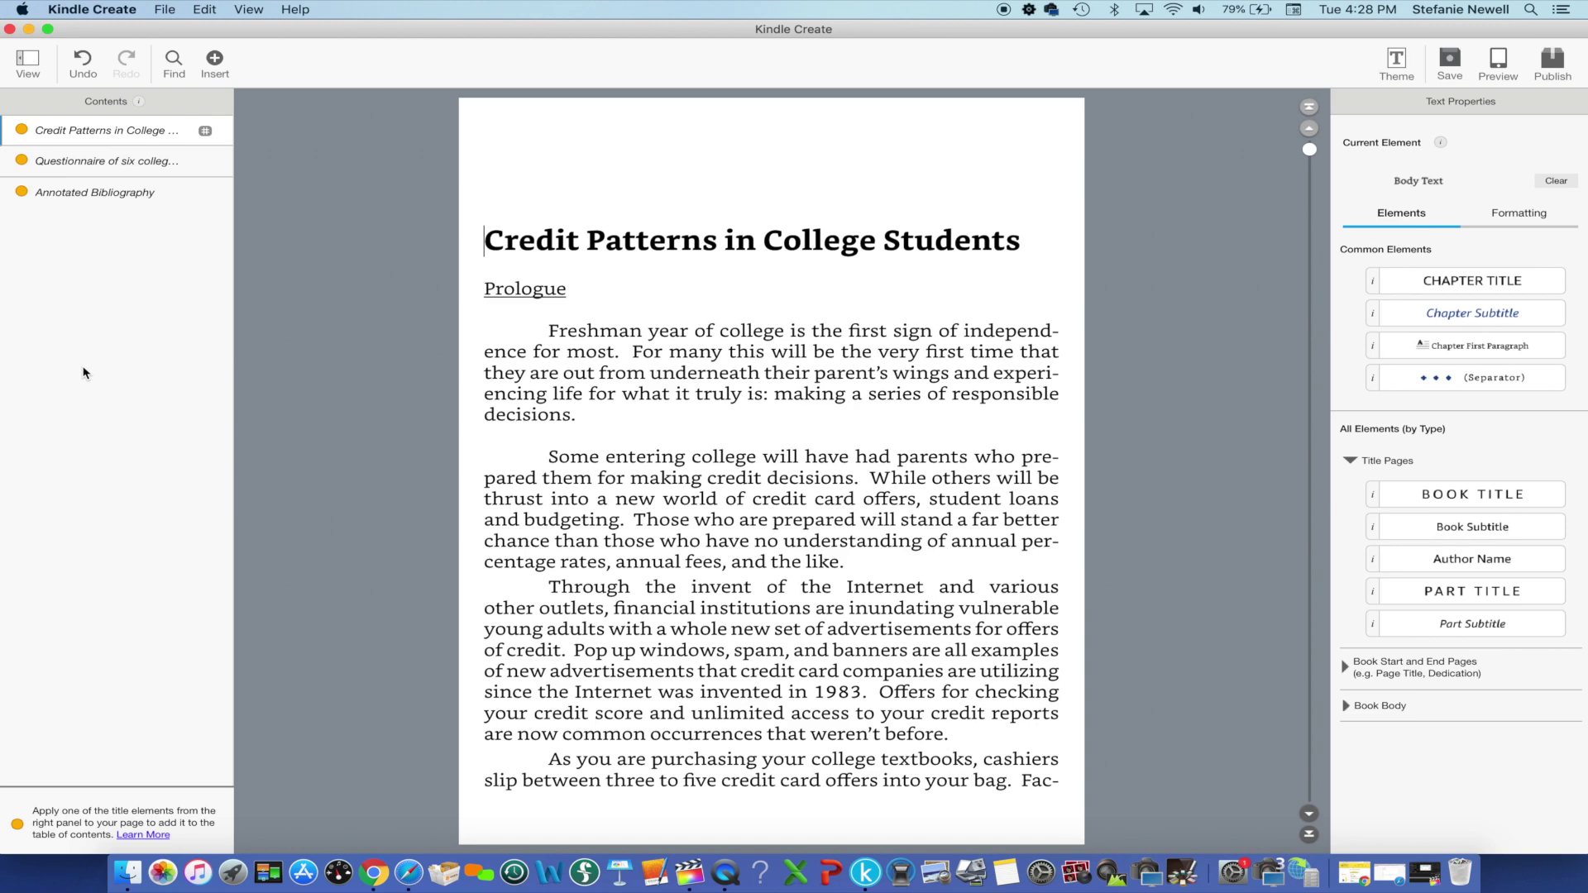
click(1395, 65)
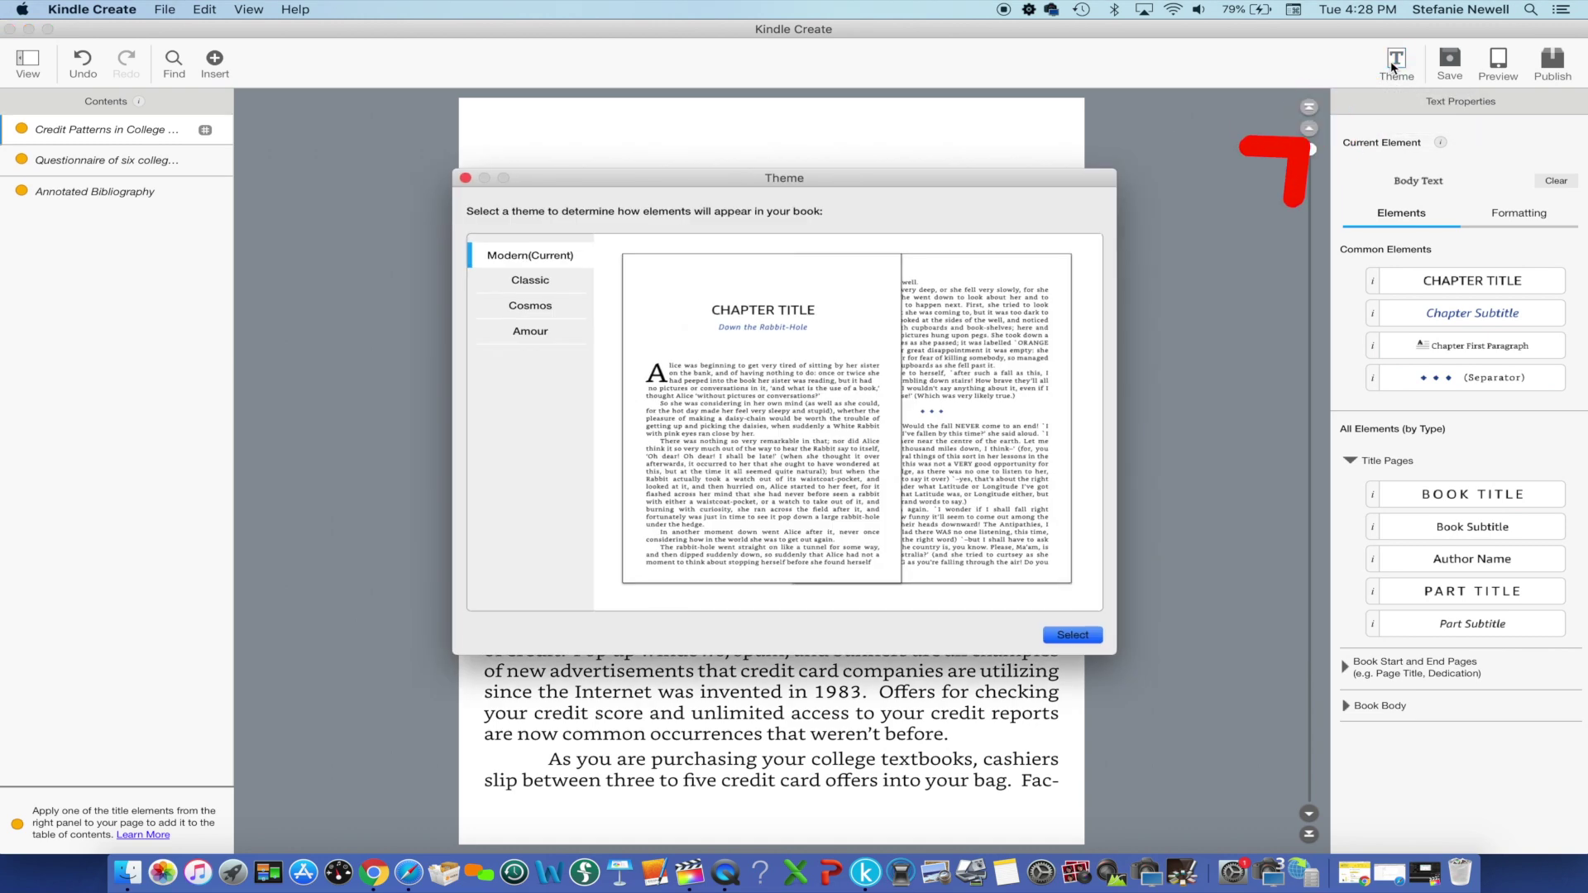
click(531, 288)
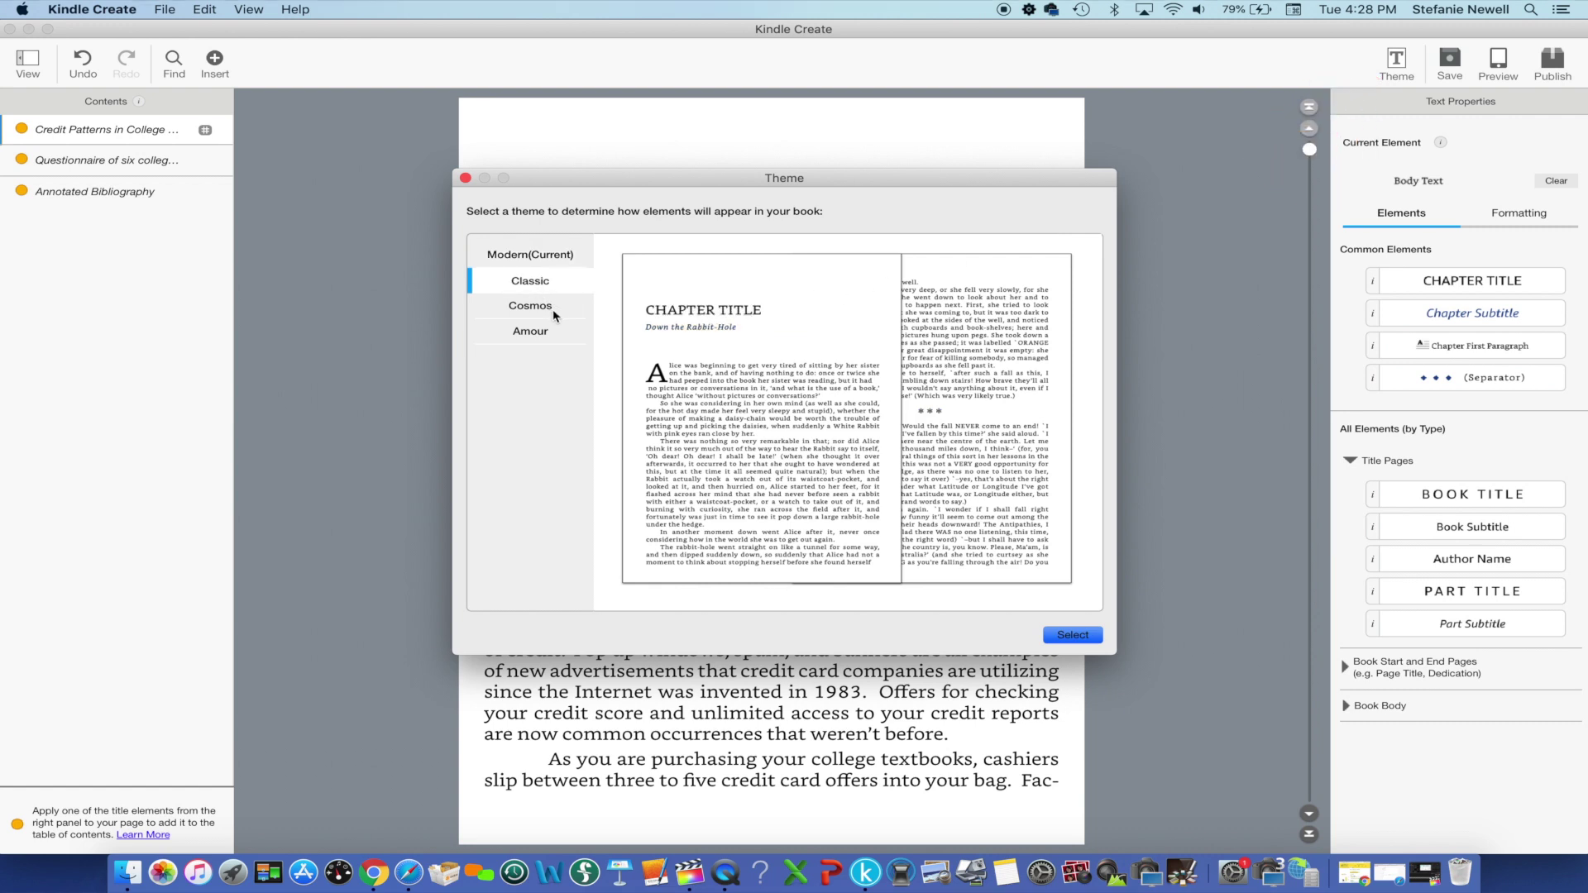
click(558, 316)
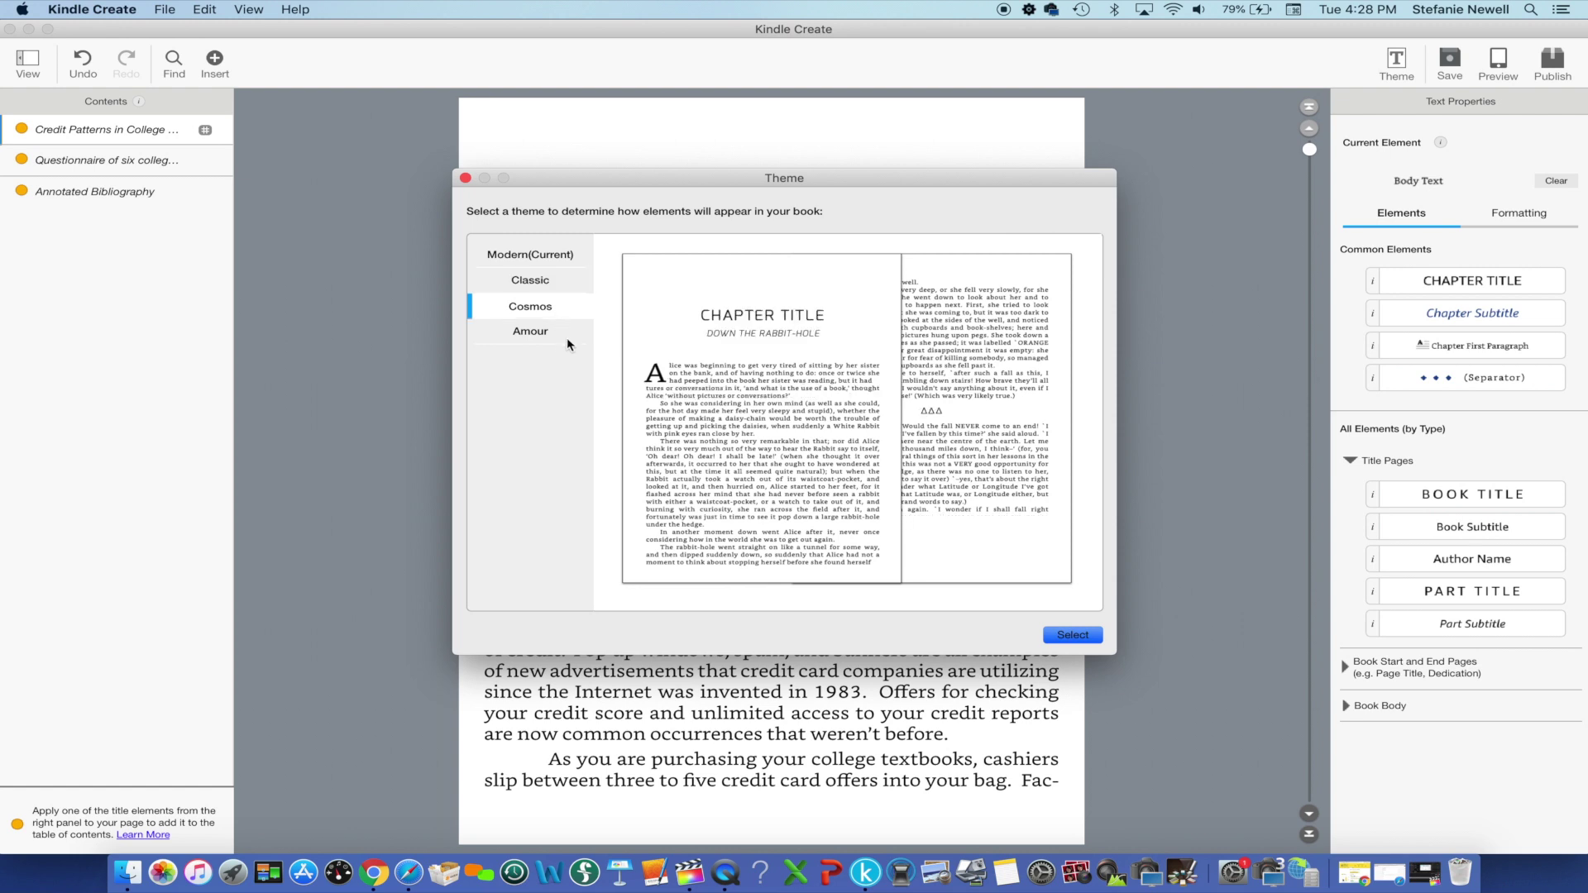
click(567, 338)
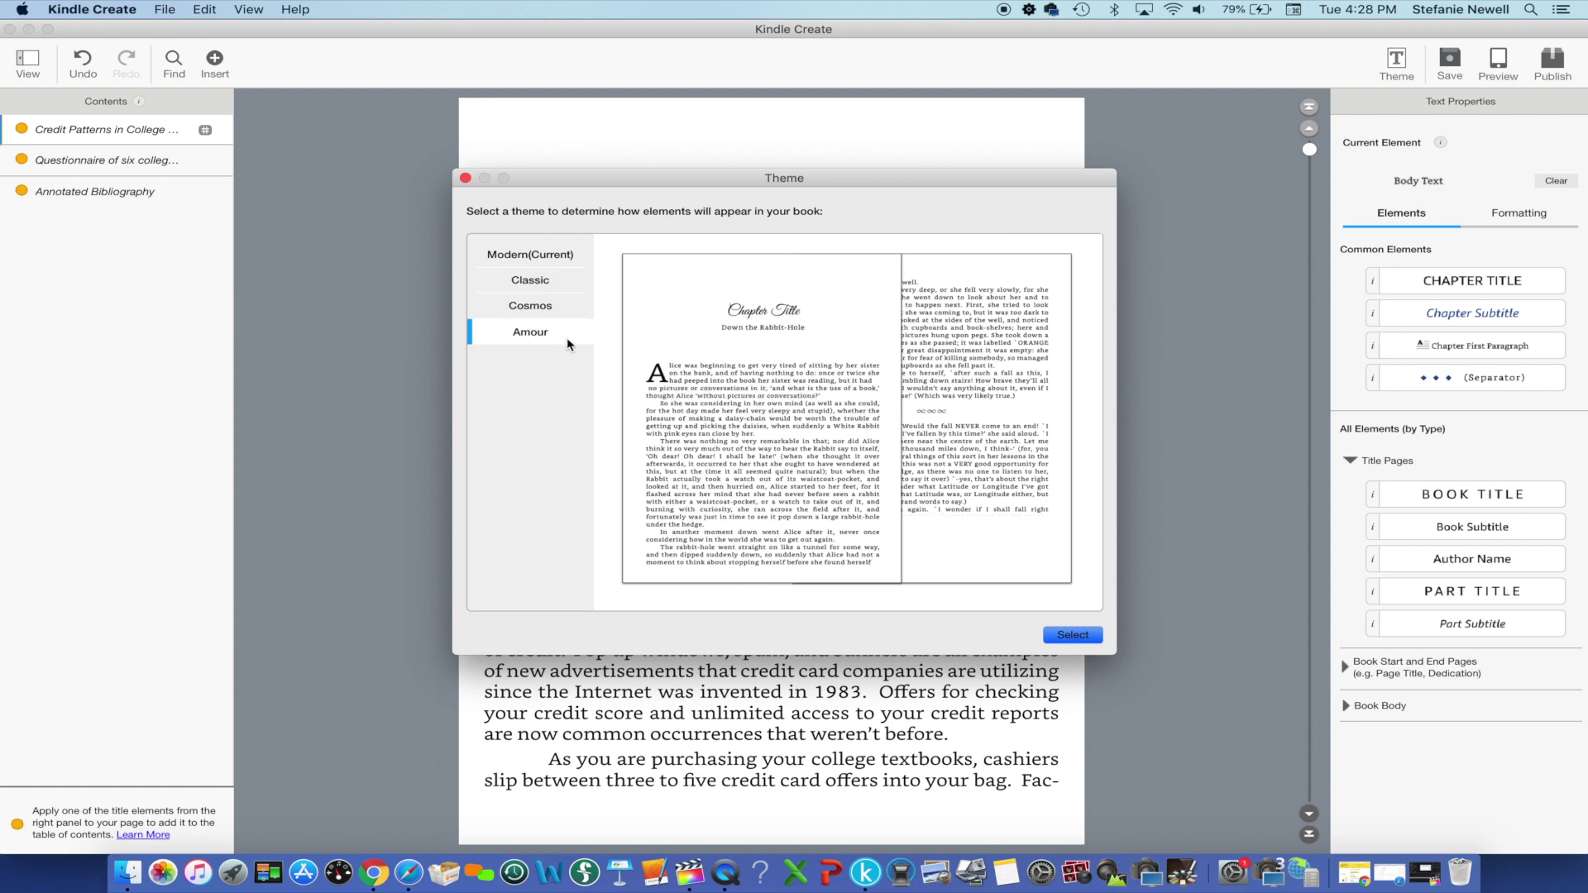
click(540, 258)
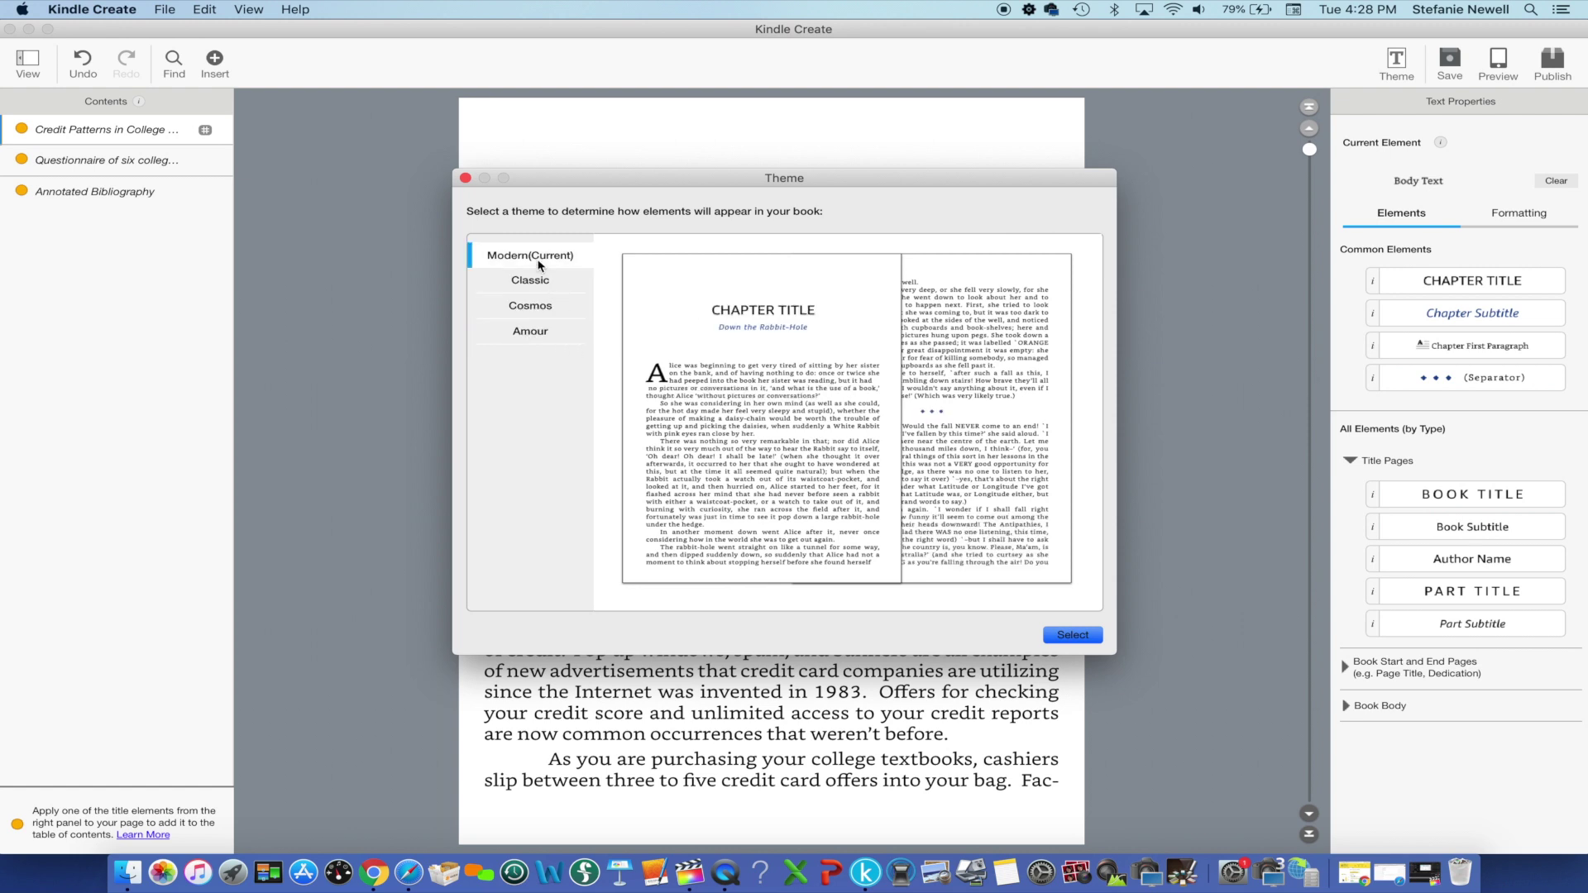
click(1071, 634)
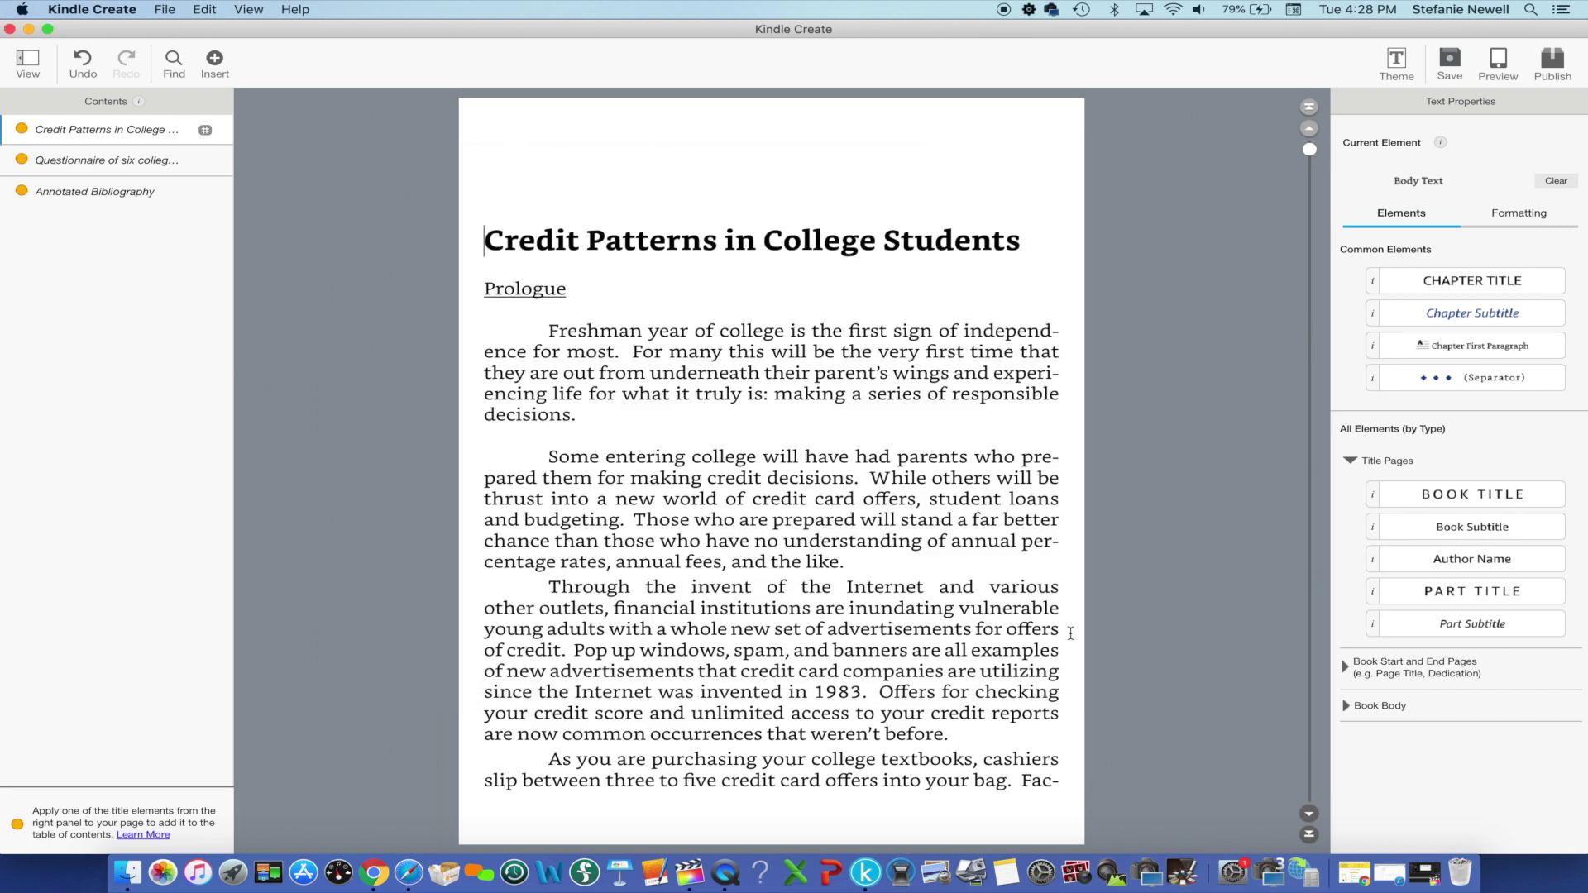
Step: Apply Chapter Title to the book title, Chapter Subtitle to 'Prologue', and Chapter First Paragraph to the opening paragraph
drag(1028, 240, 494, 243)
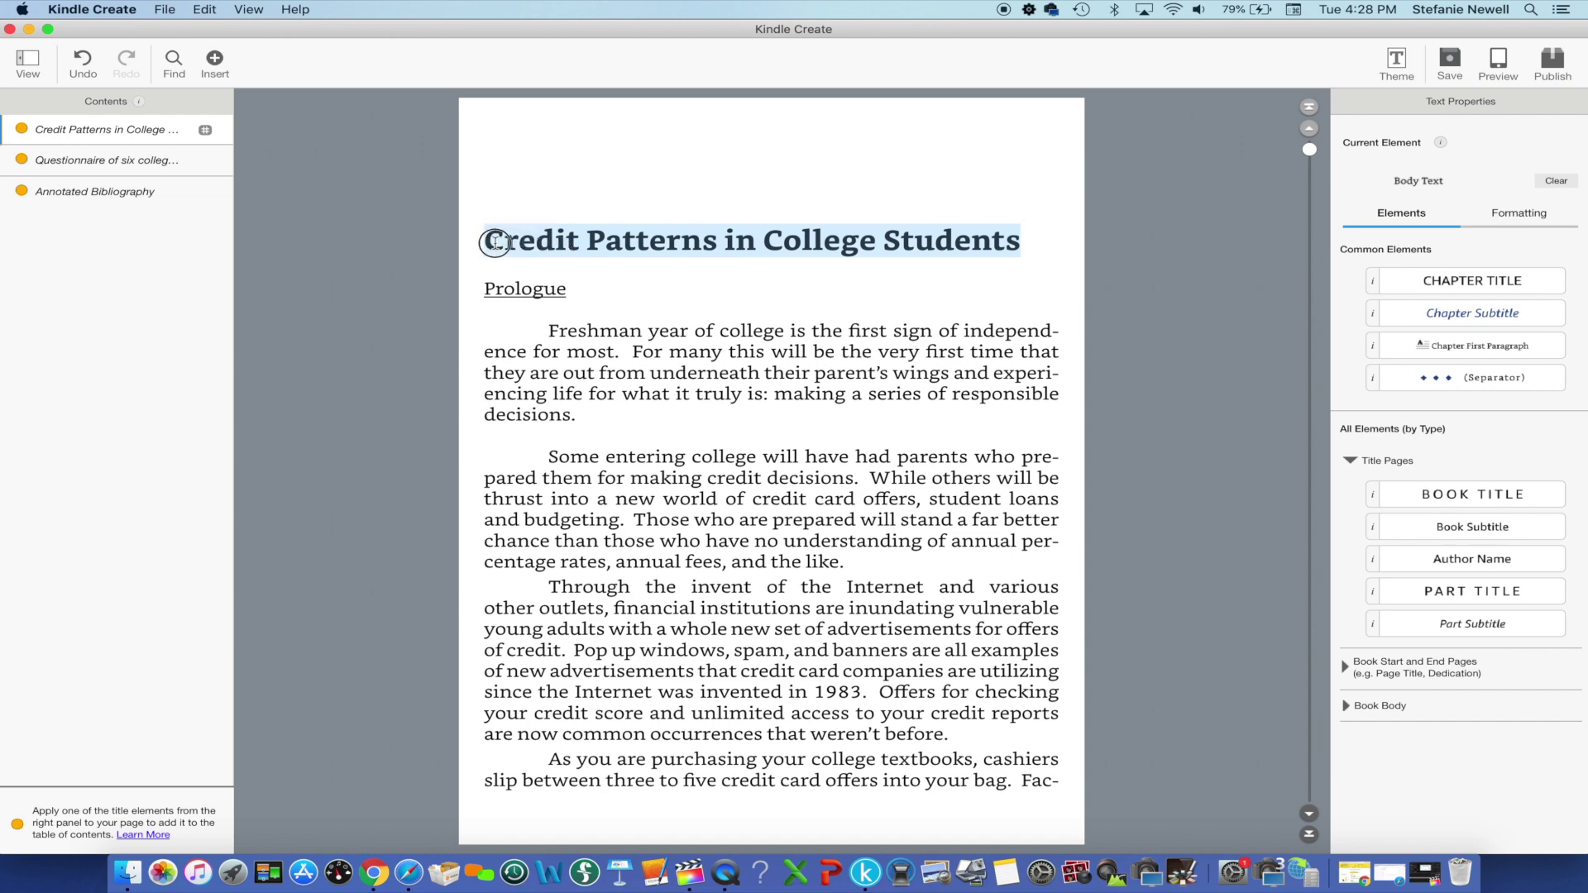
click(1451, 284)
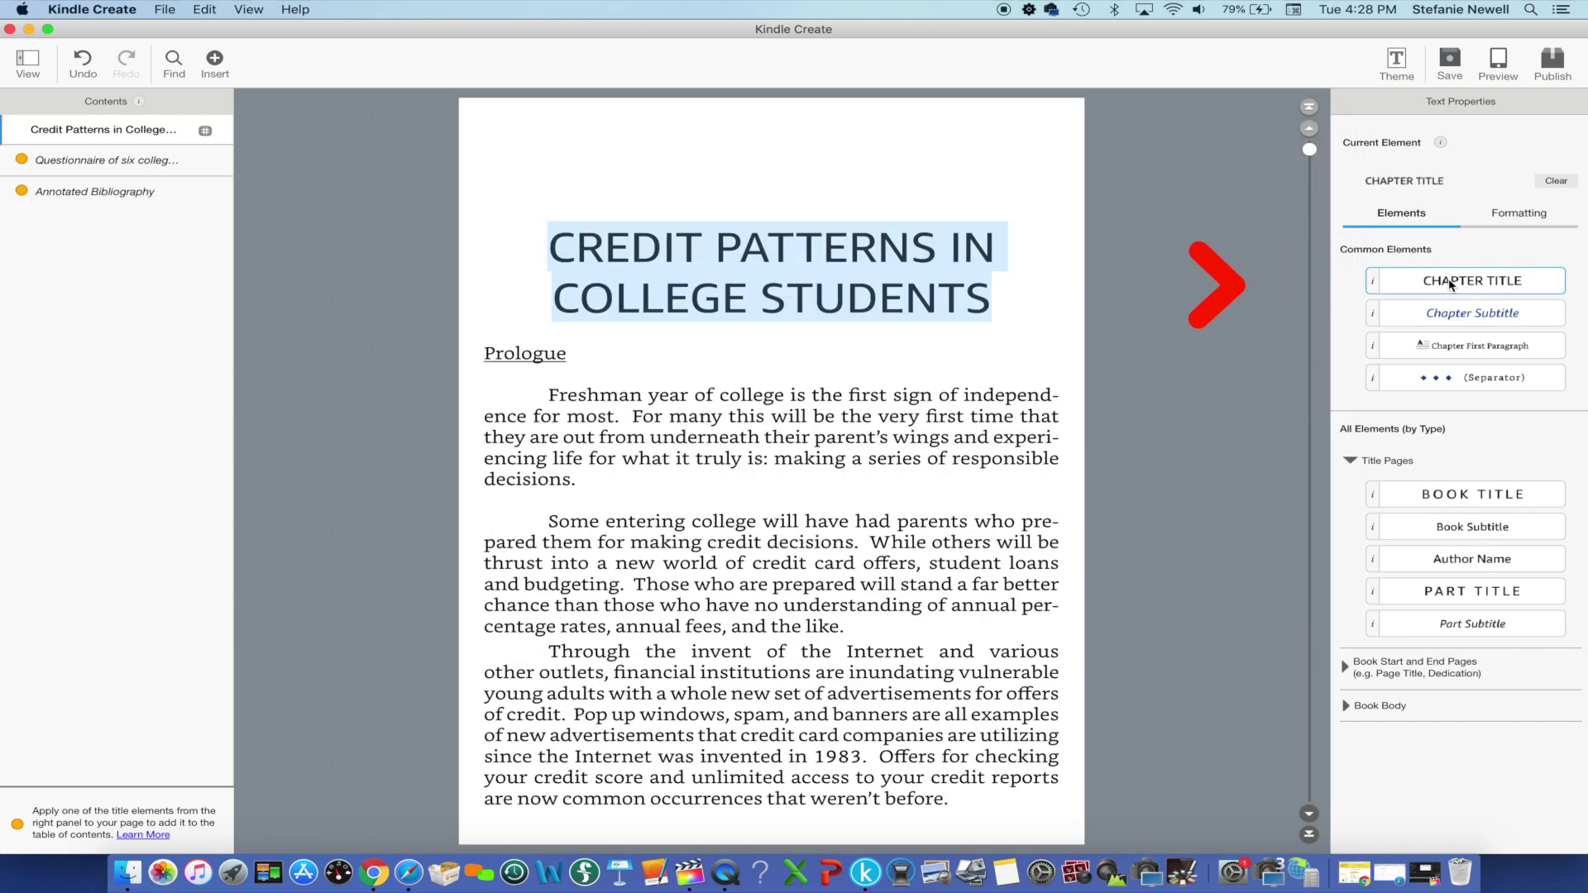
drag(569, 355, 484, 355)
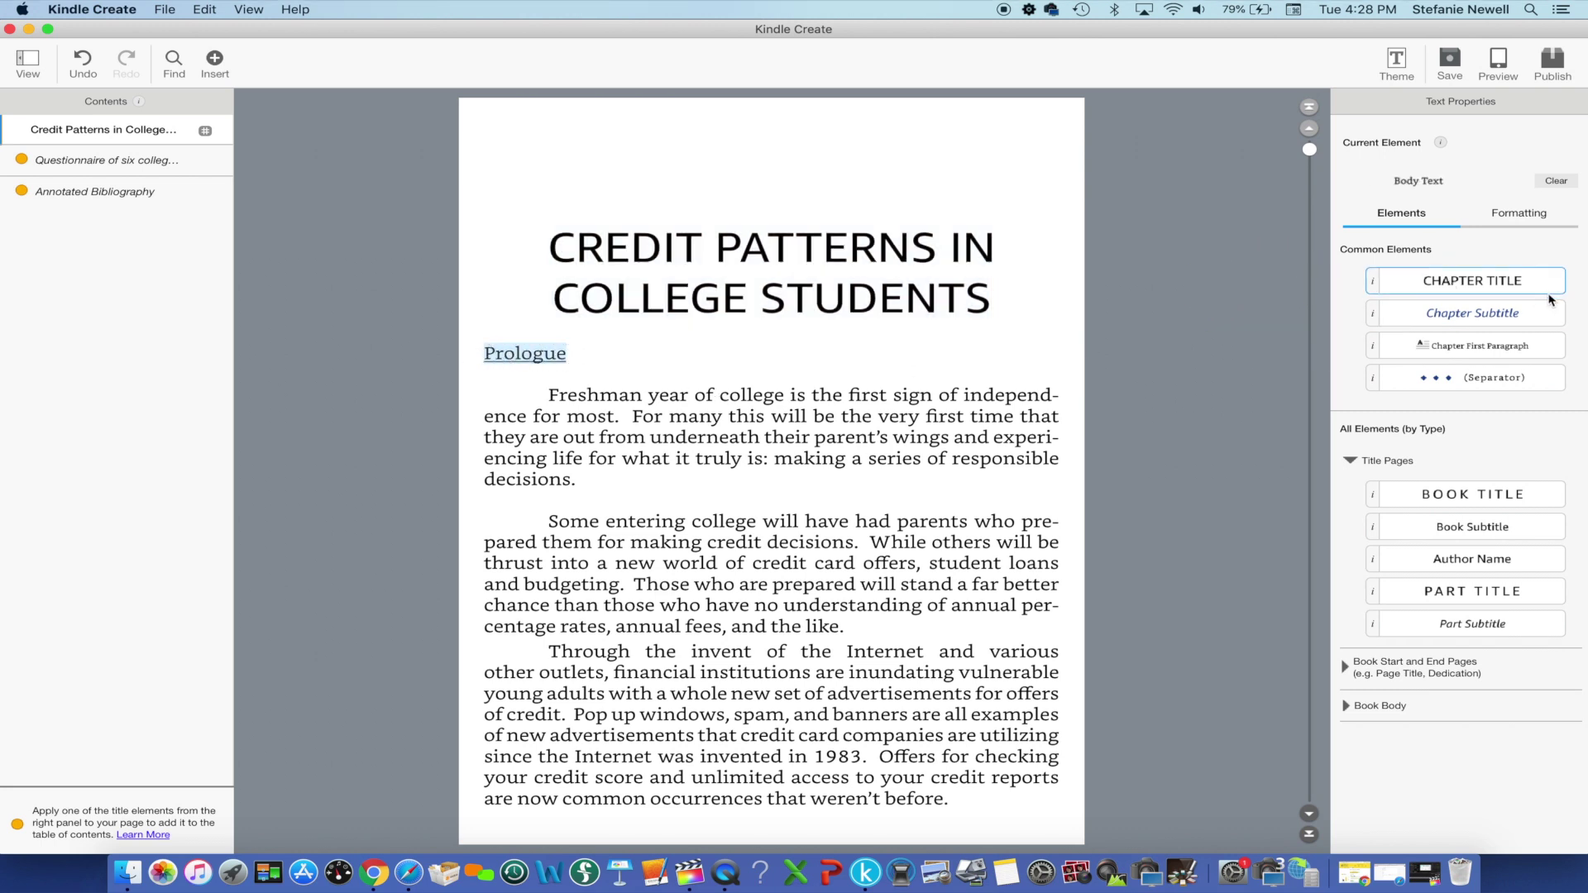
click(1503, 317)
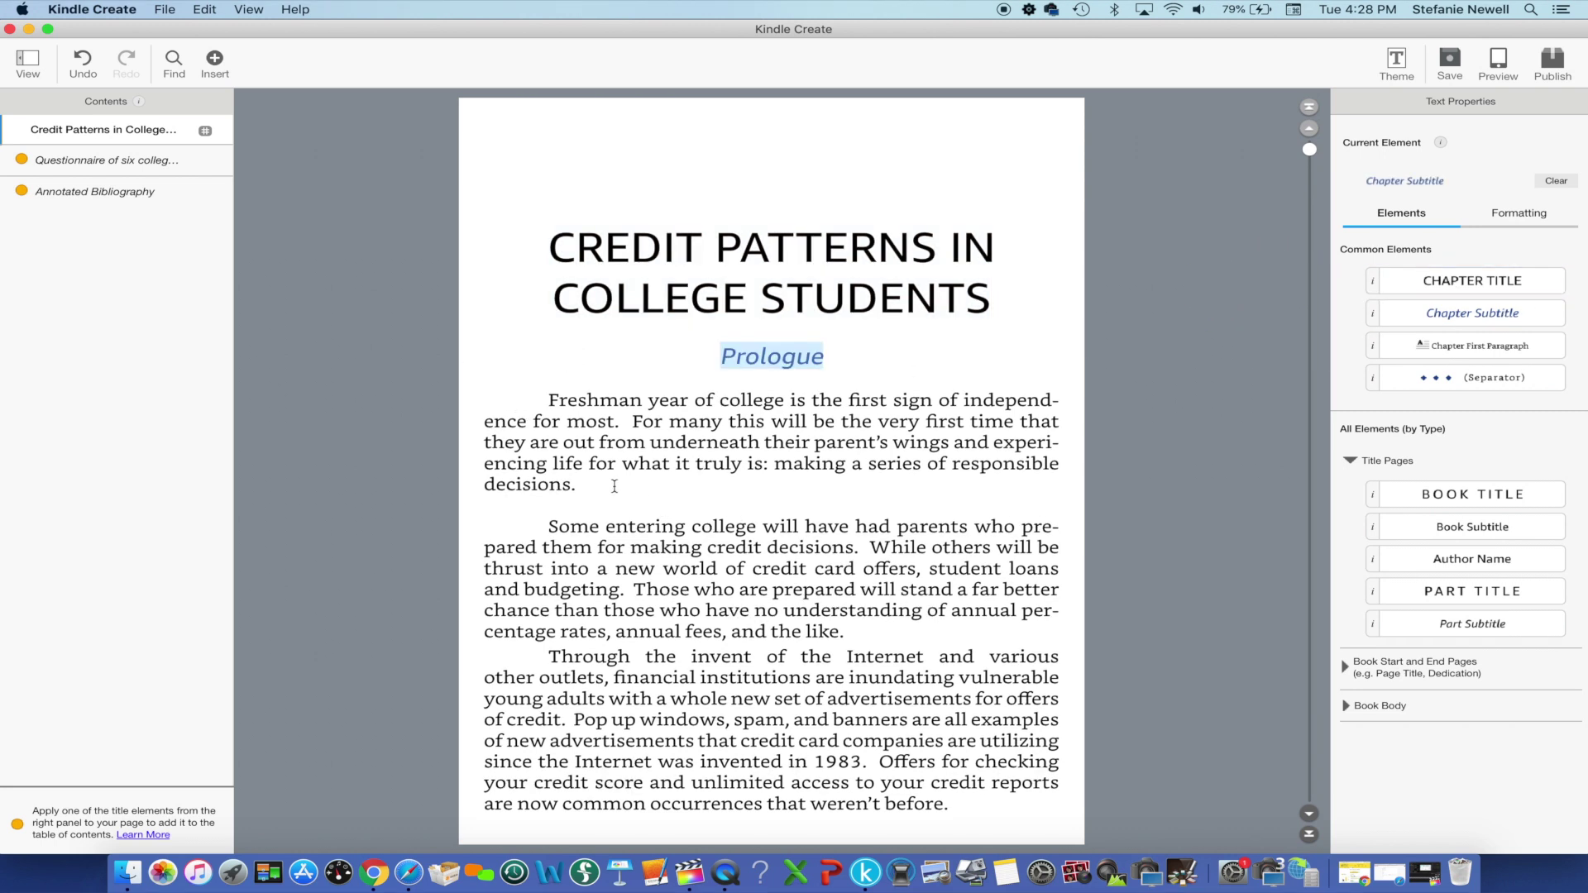
drag(608, 486, 521, 400)
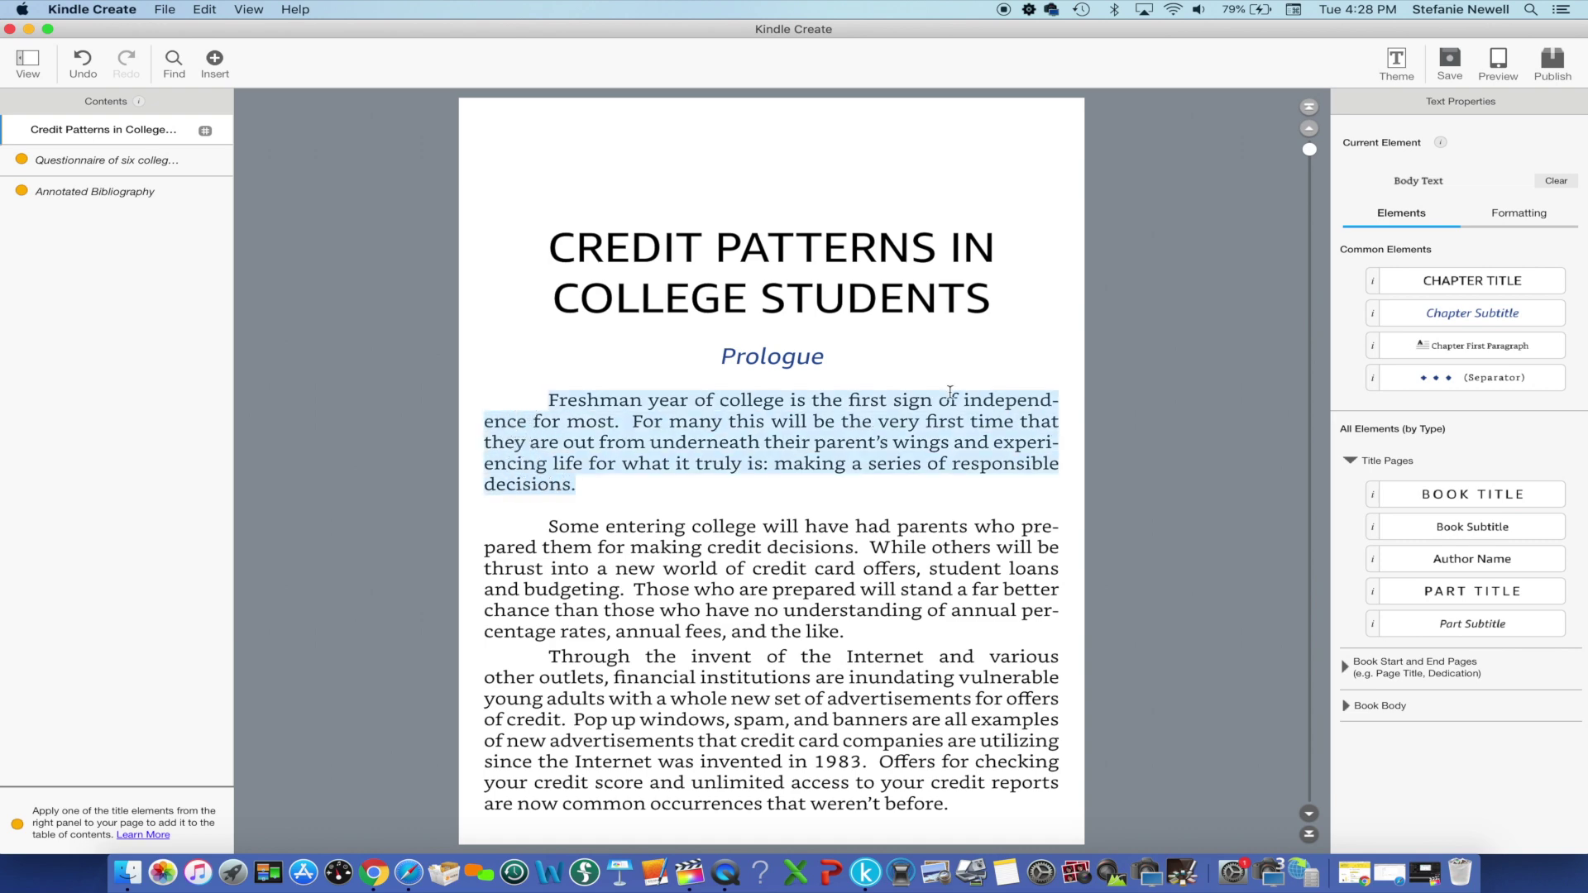
click(1483, 352)
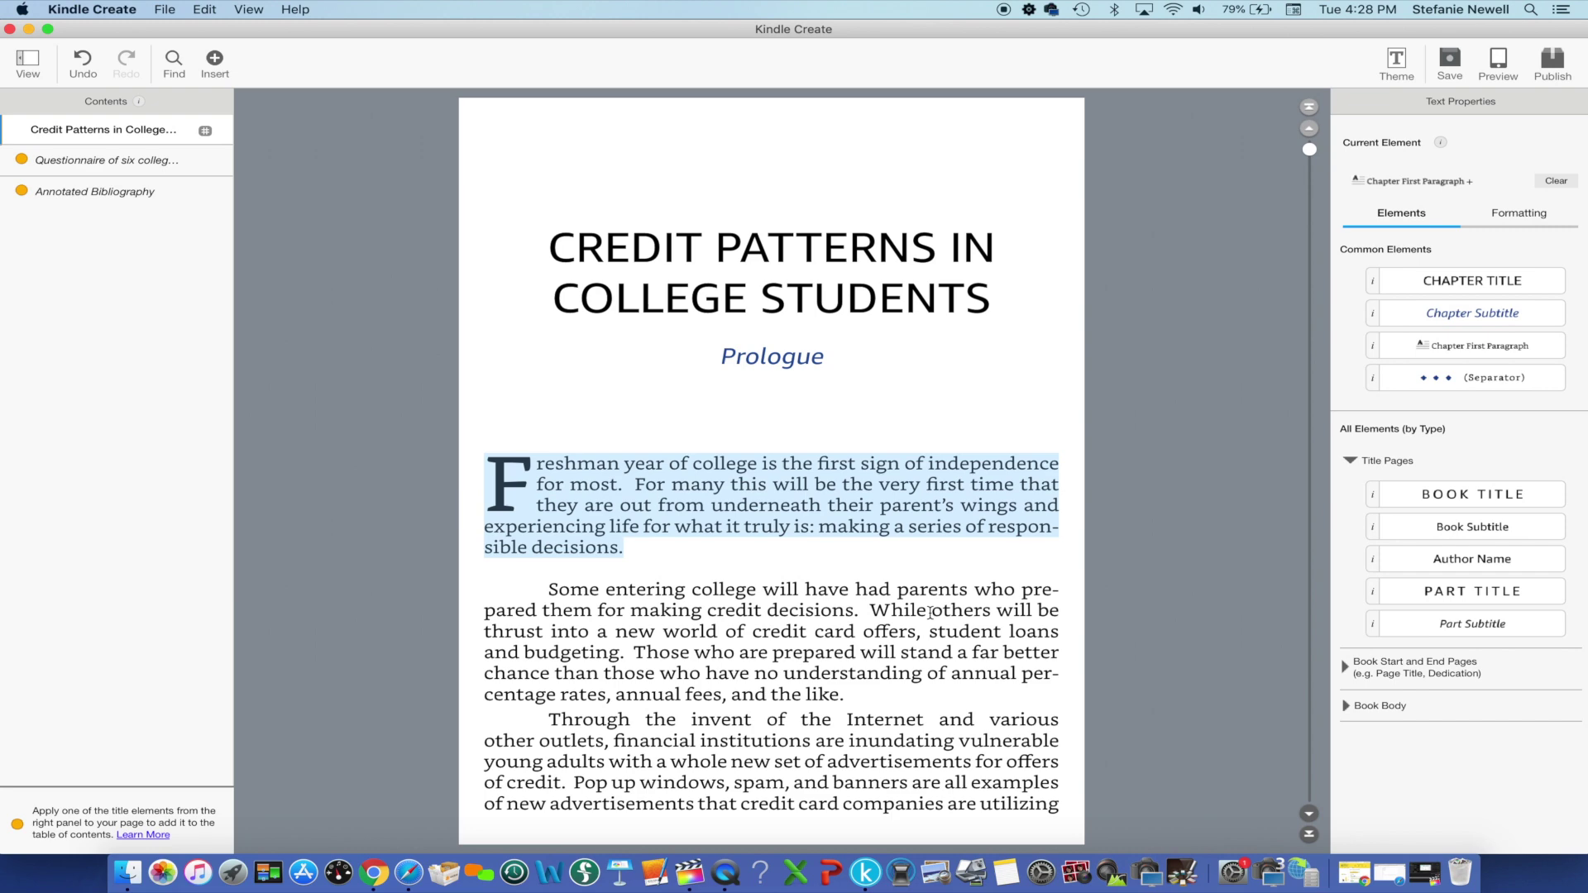
scroll(931, 612, down, 10)
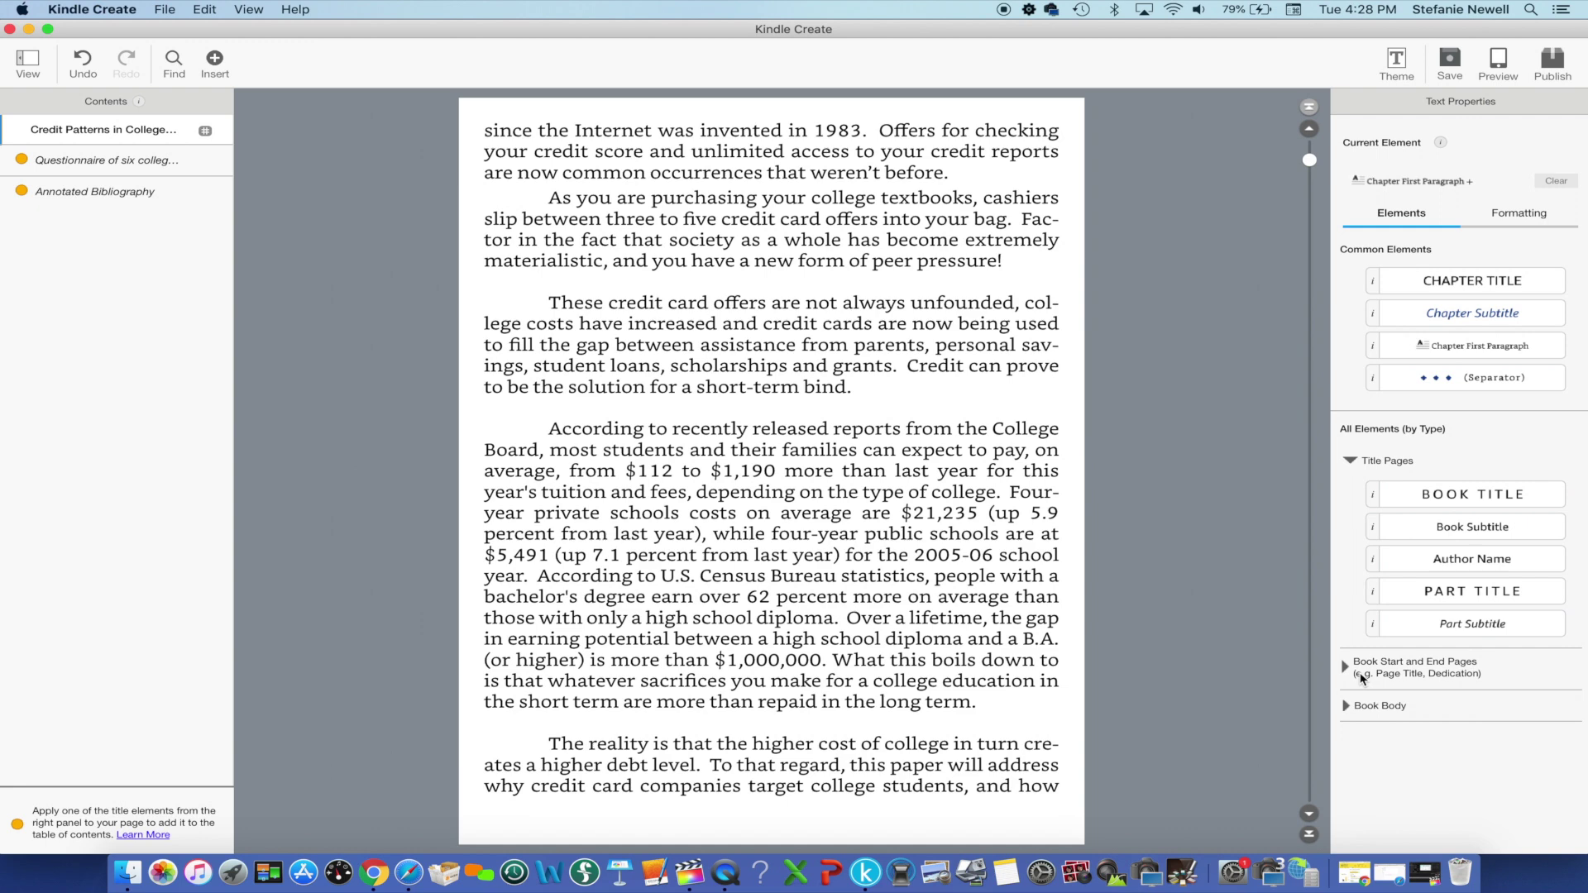
Step: Browse the Book Body and Book Start and End Pages elements, then the Formatting options
click(1347, 706)
scroll(1348, 710, down, 2)
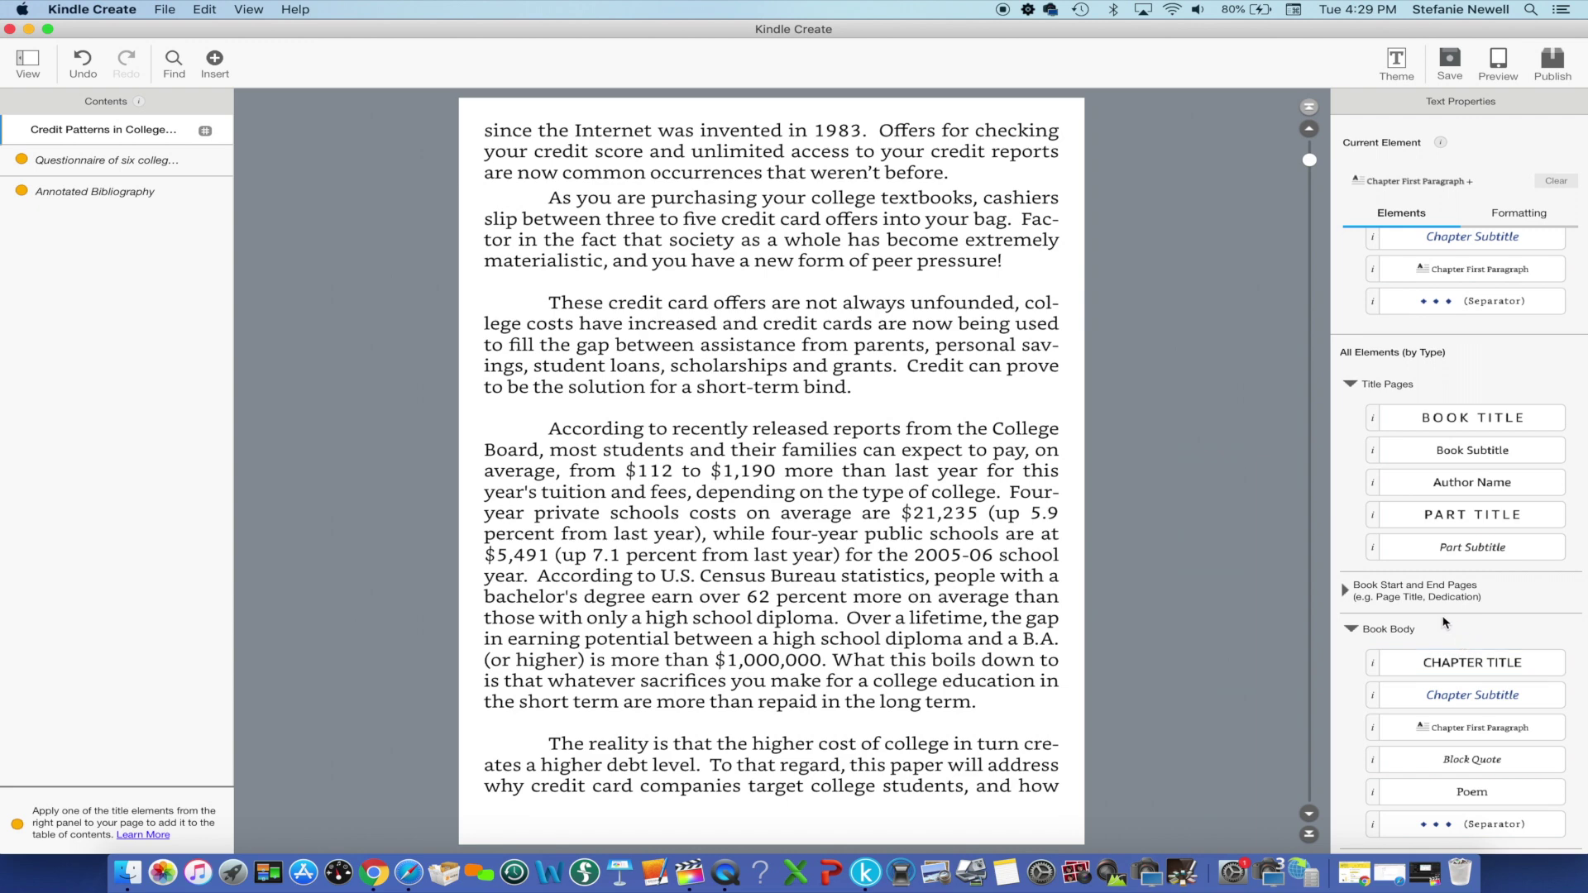
click(1344, 590)
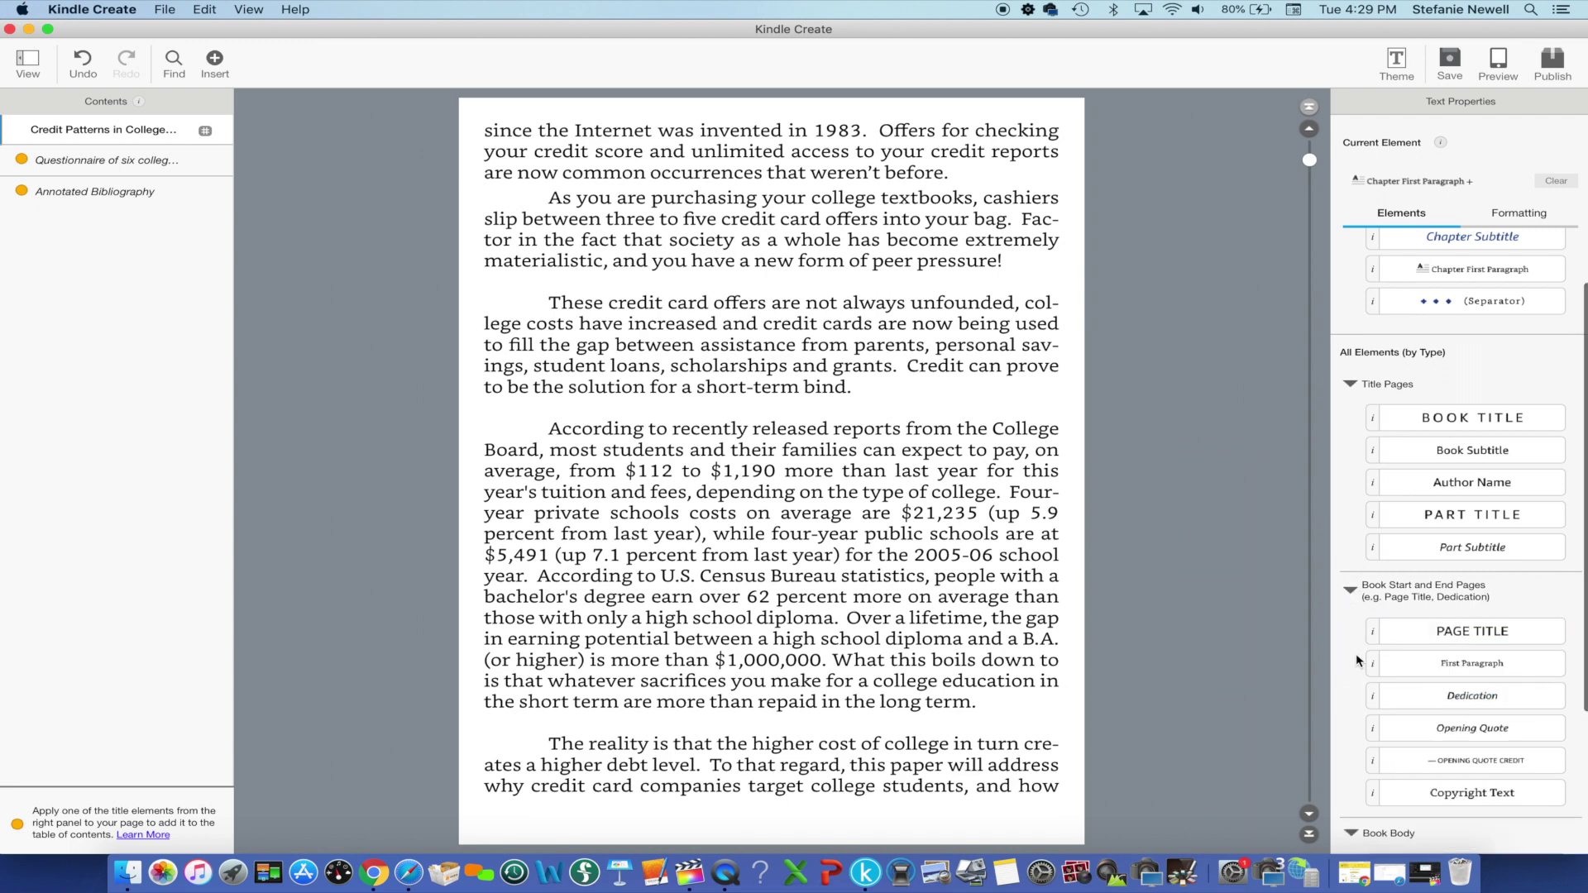
scroll(1356, 660, down, 3)
scroll(1357, 655, down, 2)
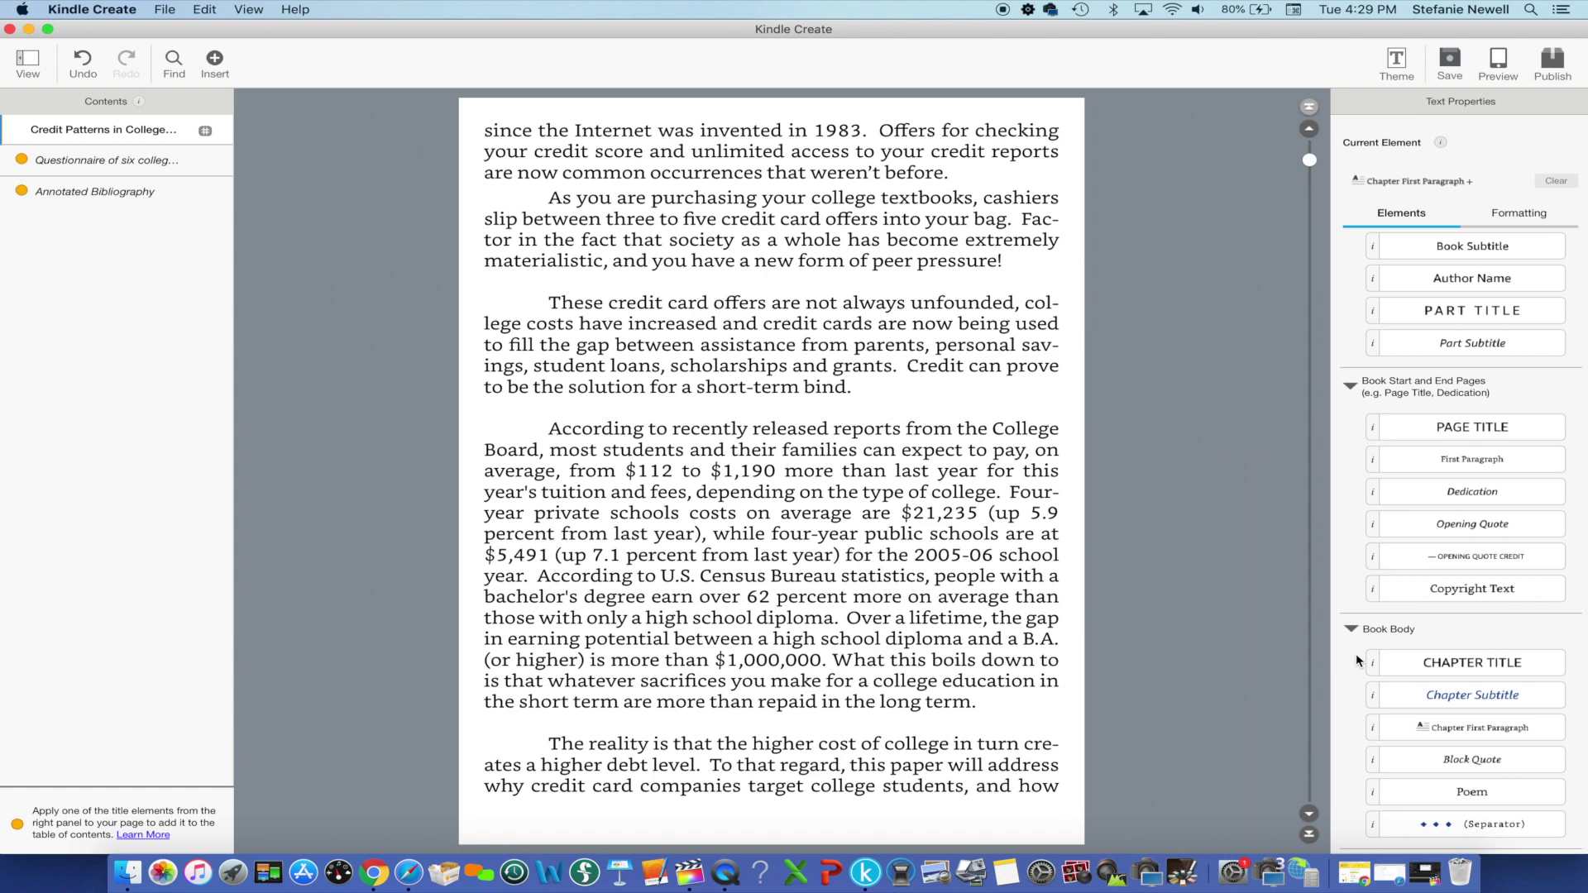
click(1519, 214)
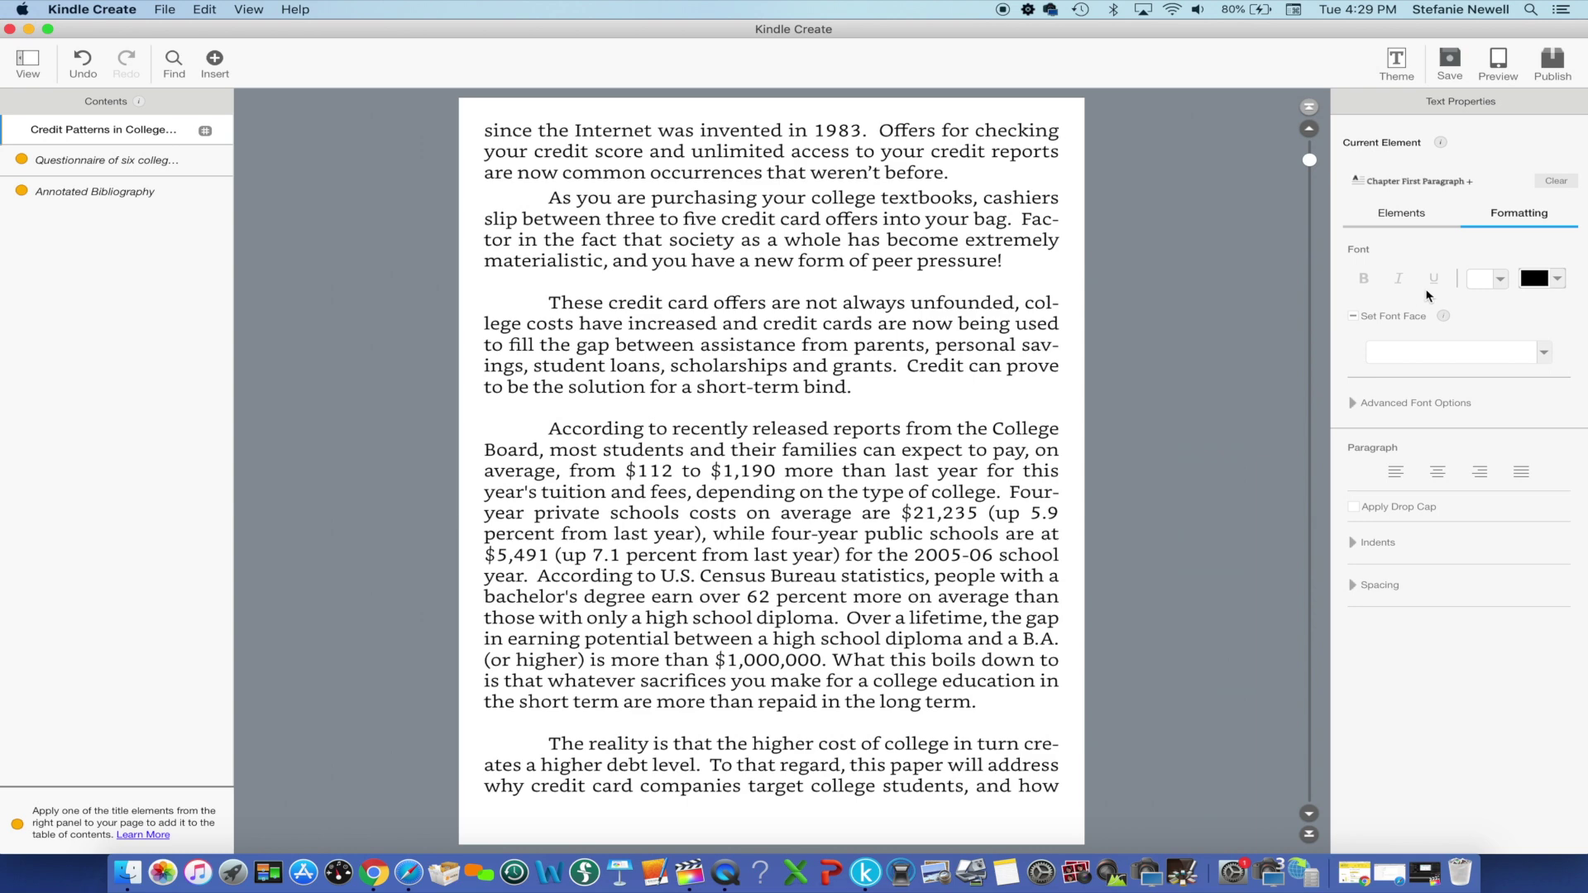
click(1498, 65)
mouse_move(647, 415)
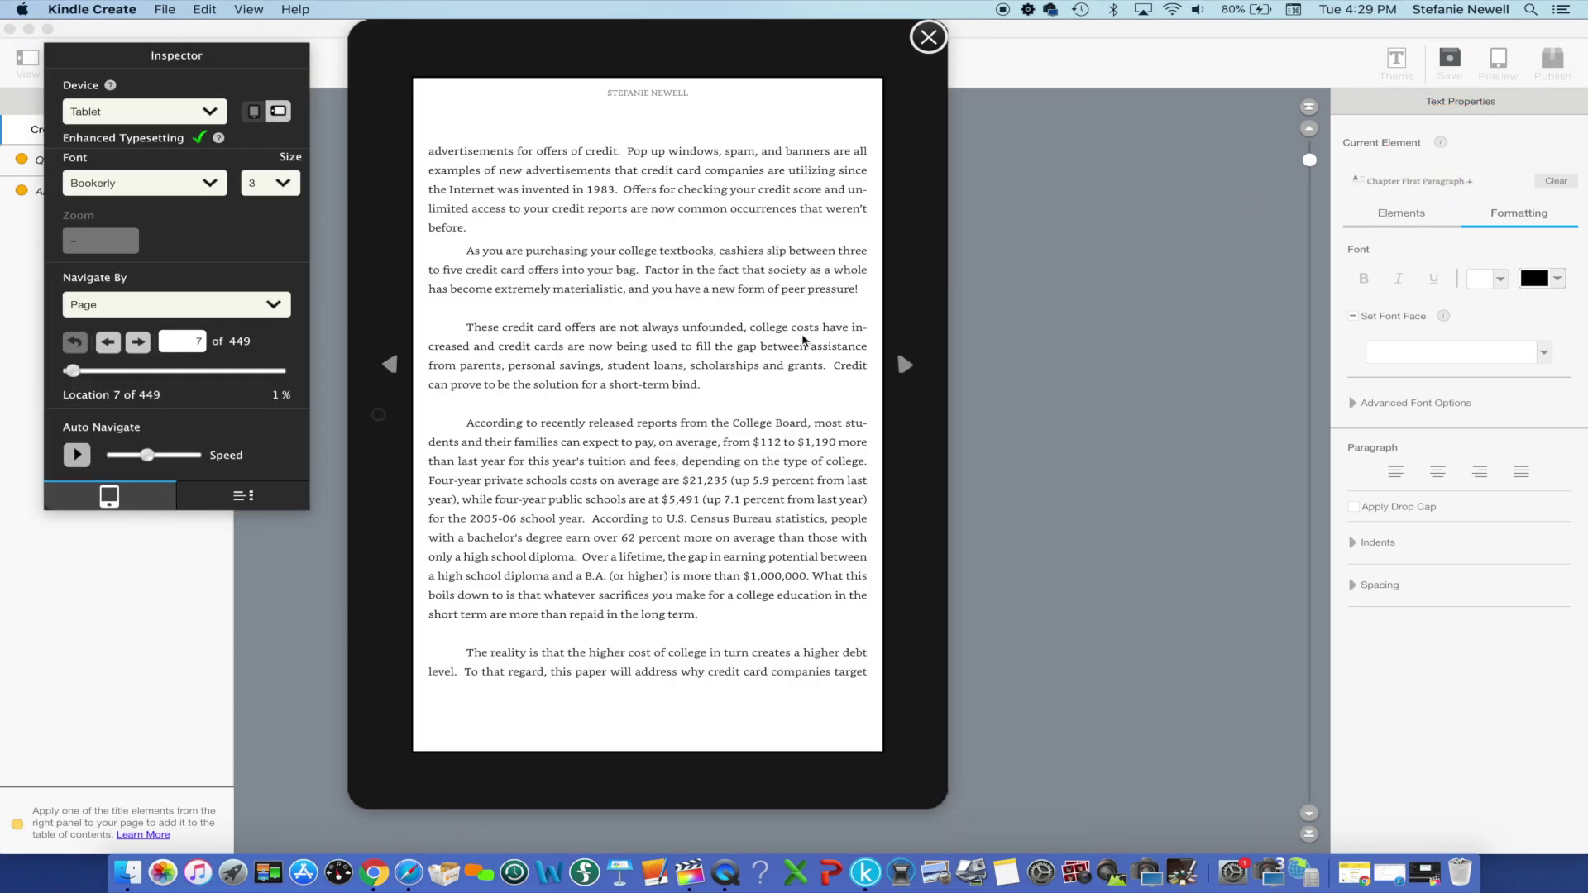
click(905, 365)
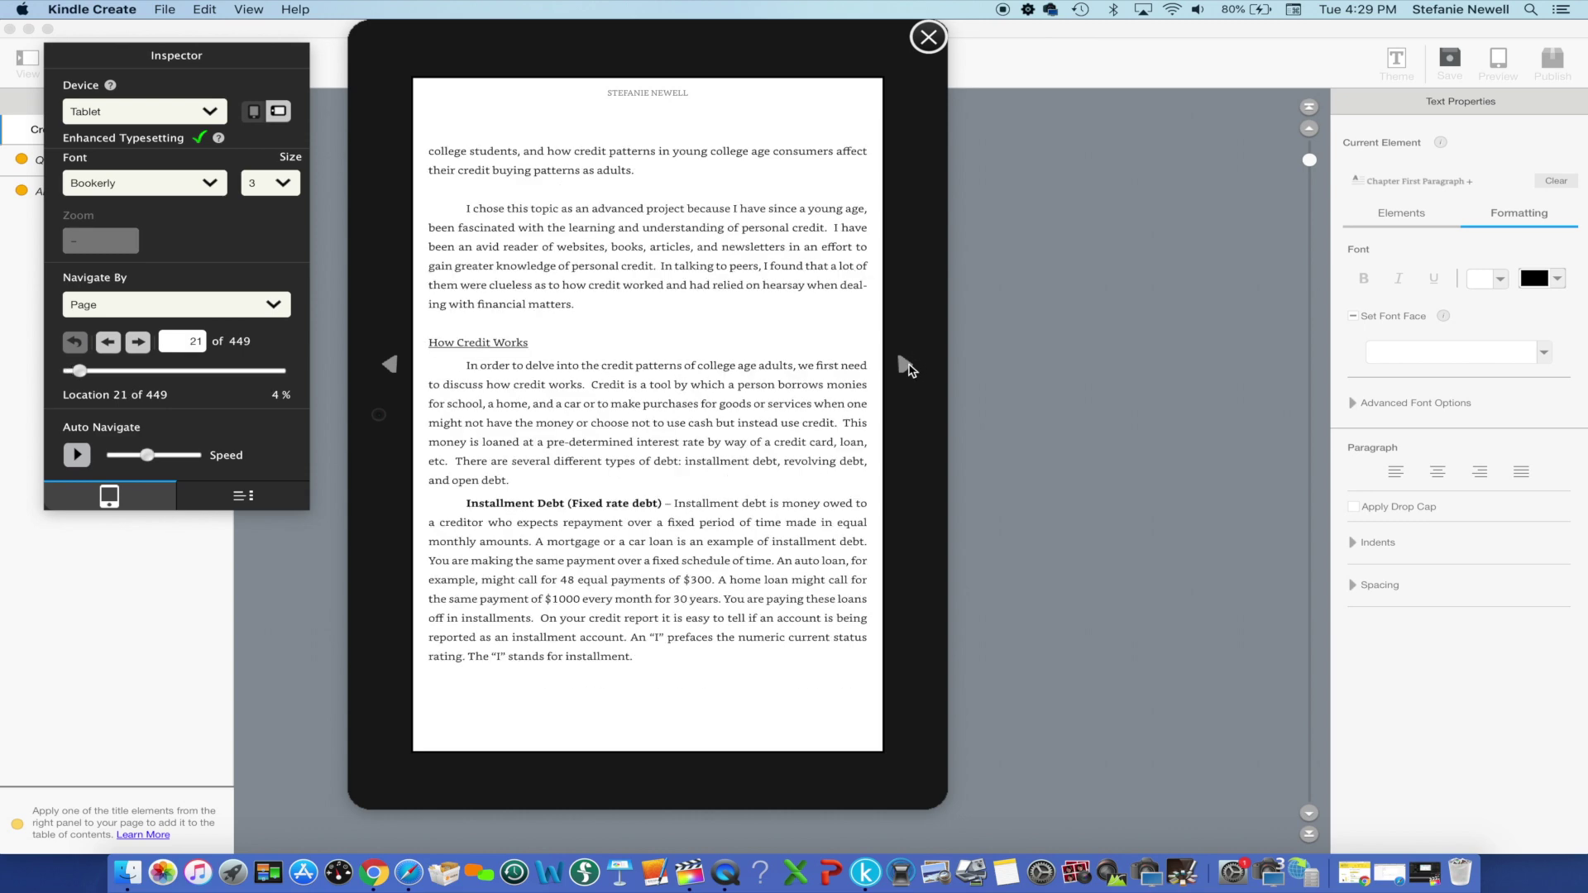
click(905, 365)
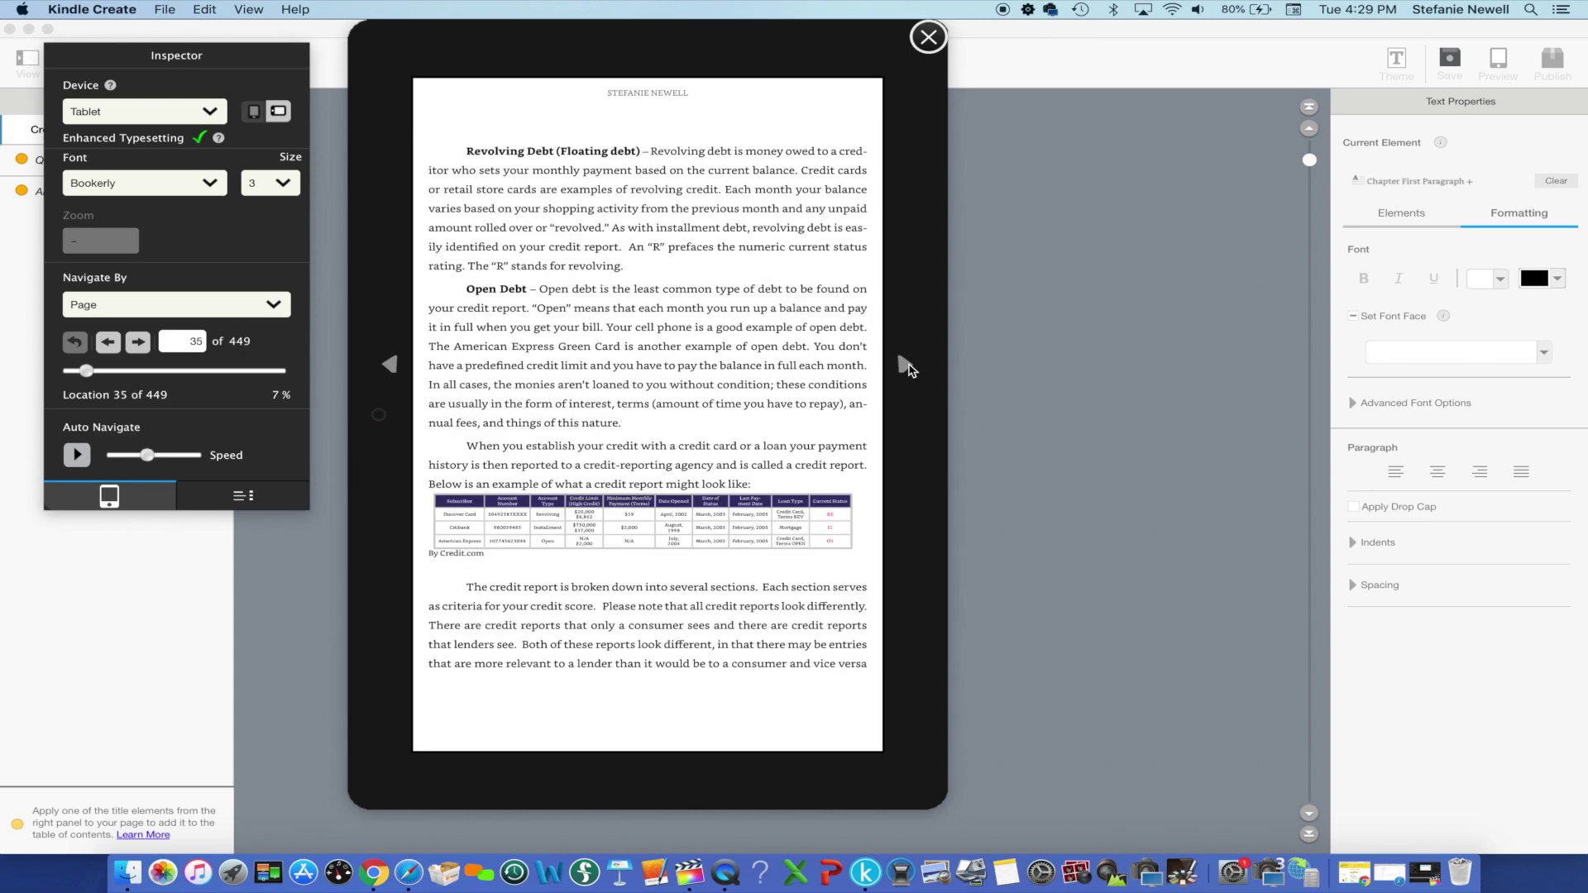
click(904, 365)
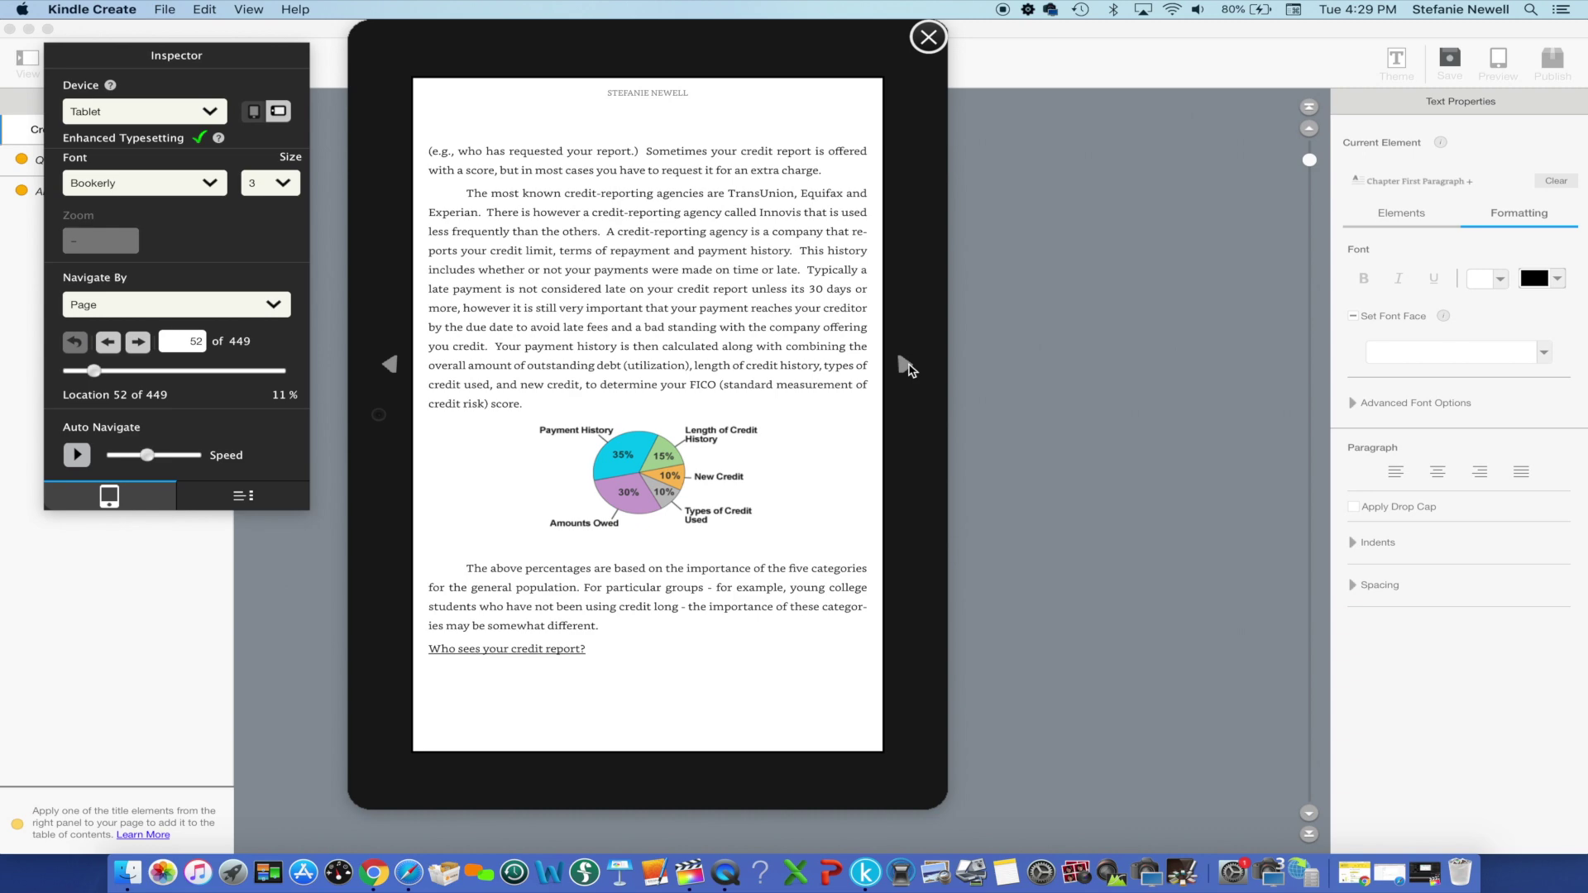
click(208, 111)
click(184, 154)
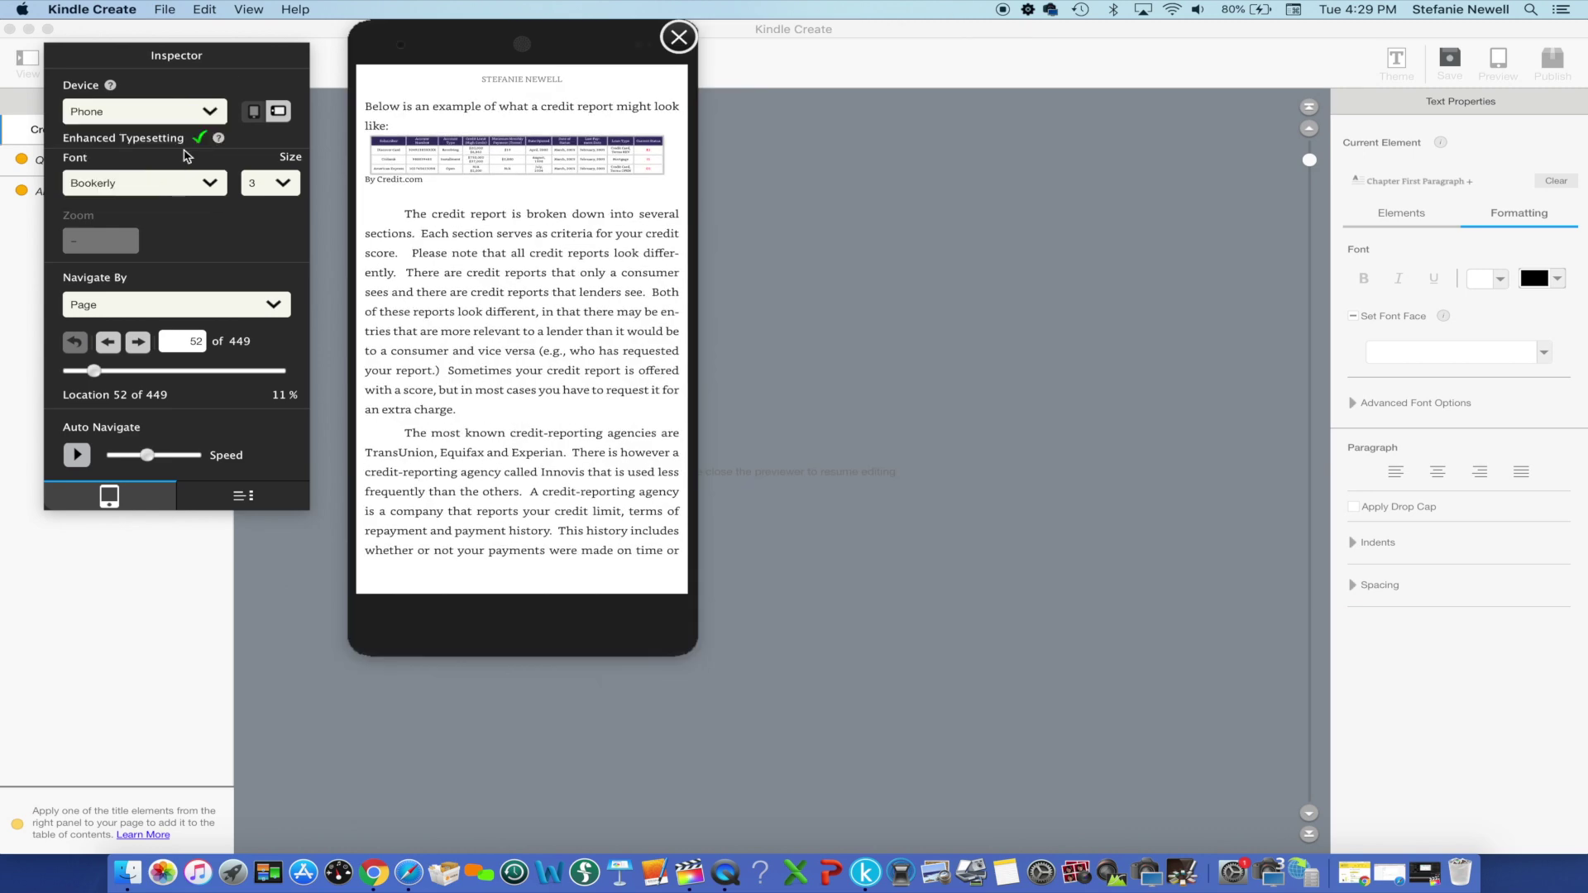
click(214, 114)
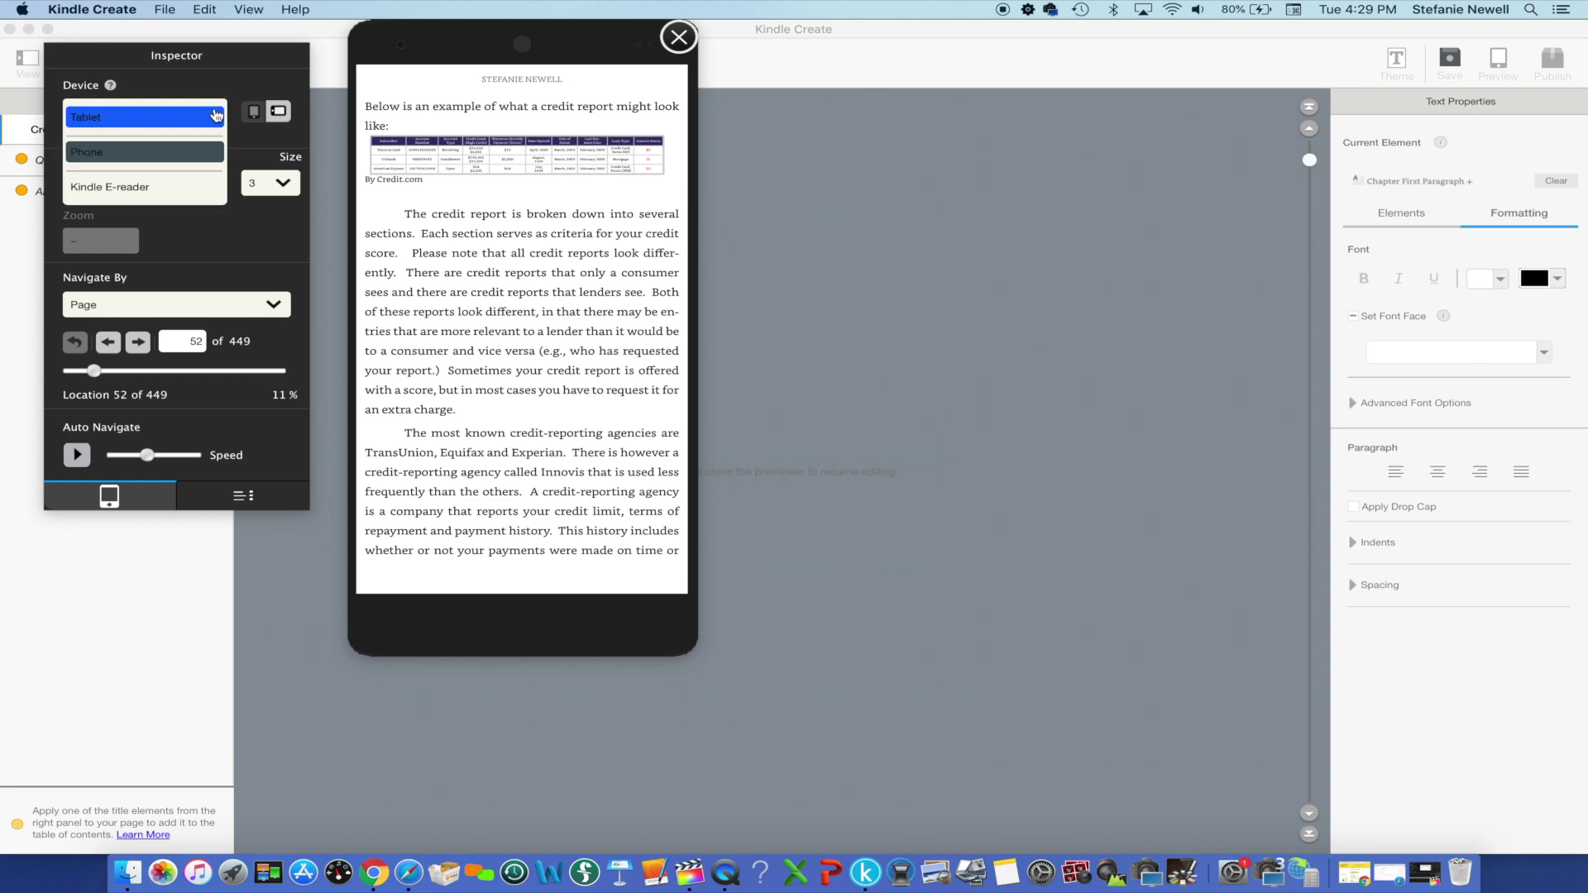
click(205, 187)
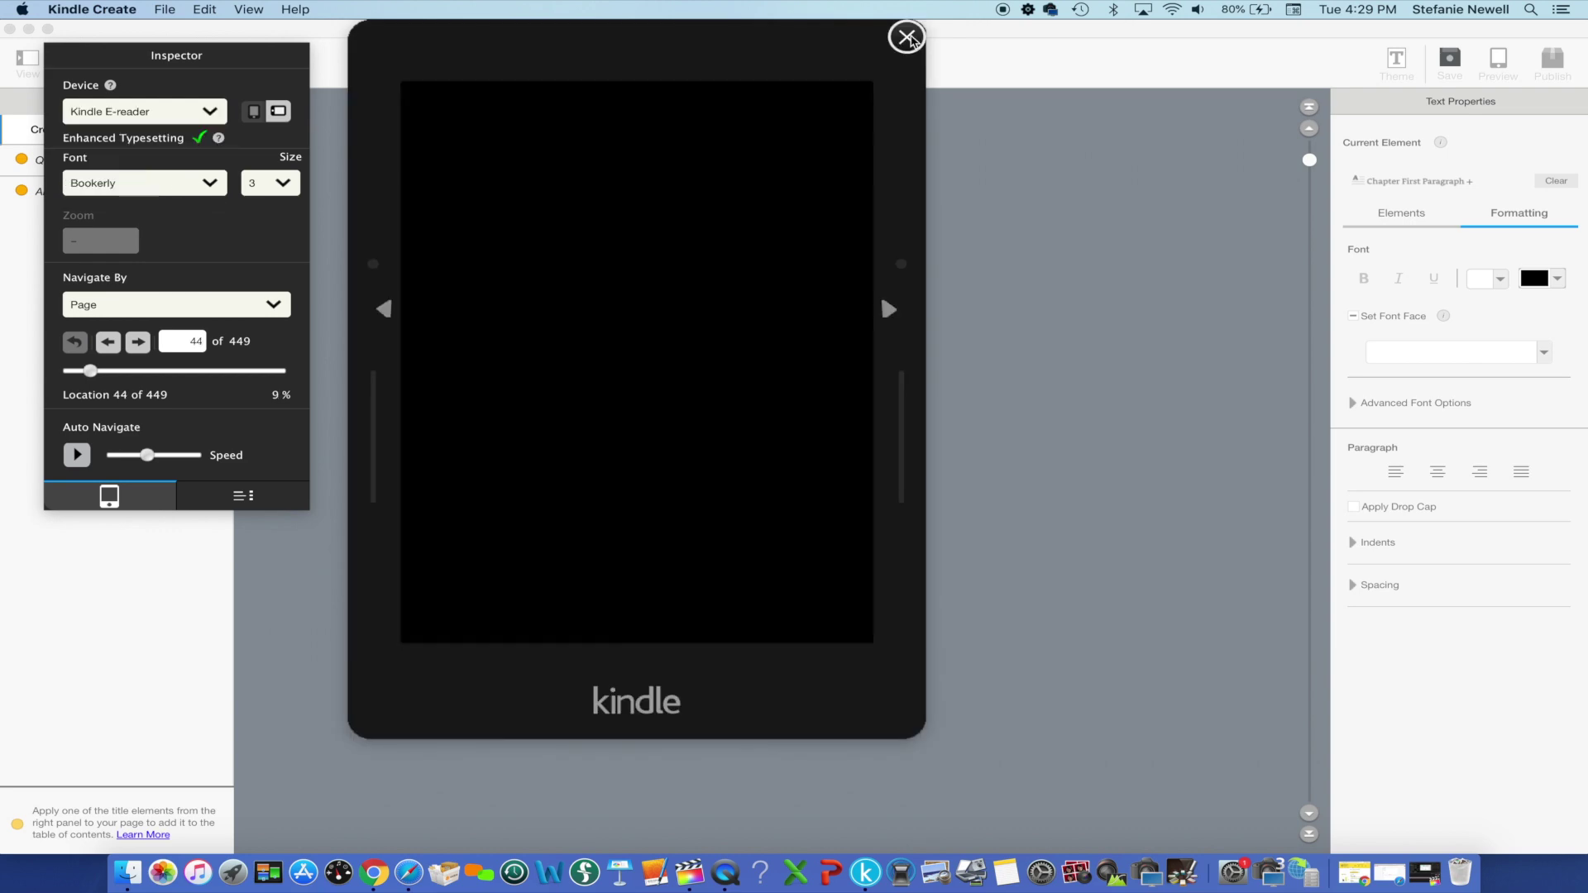
click(908, 38)
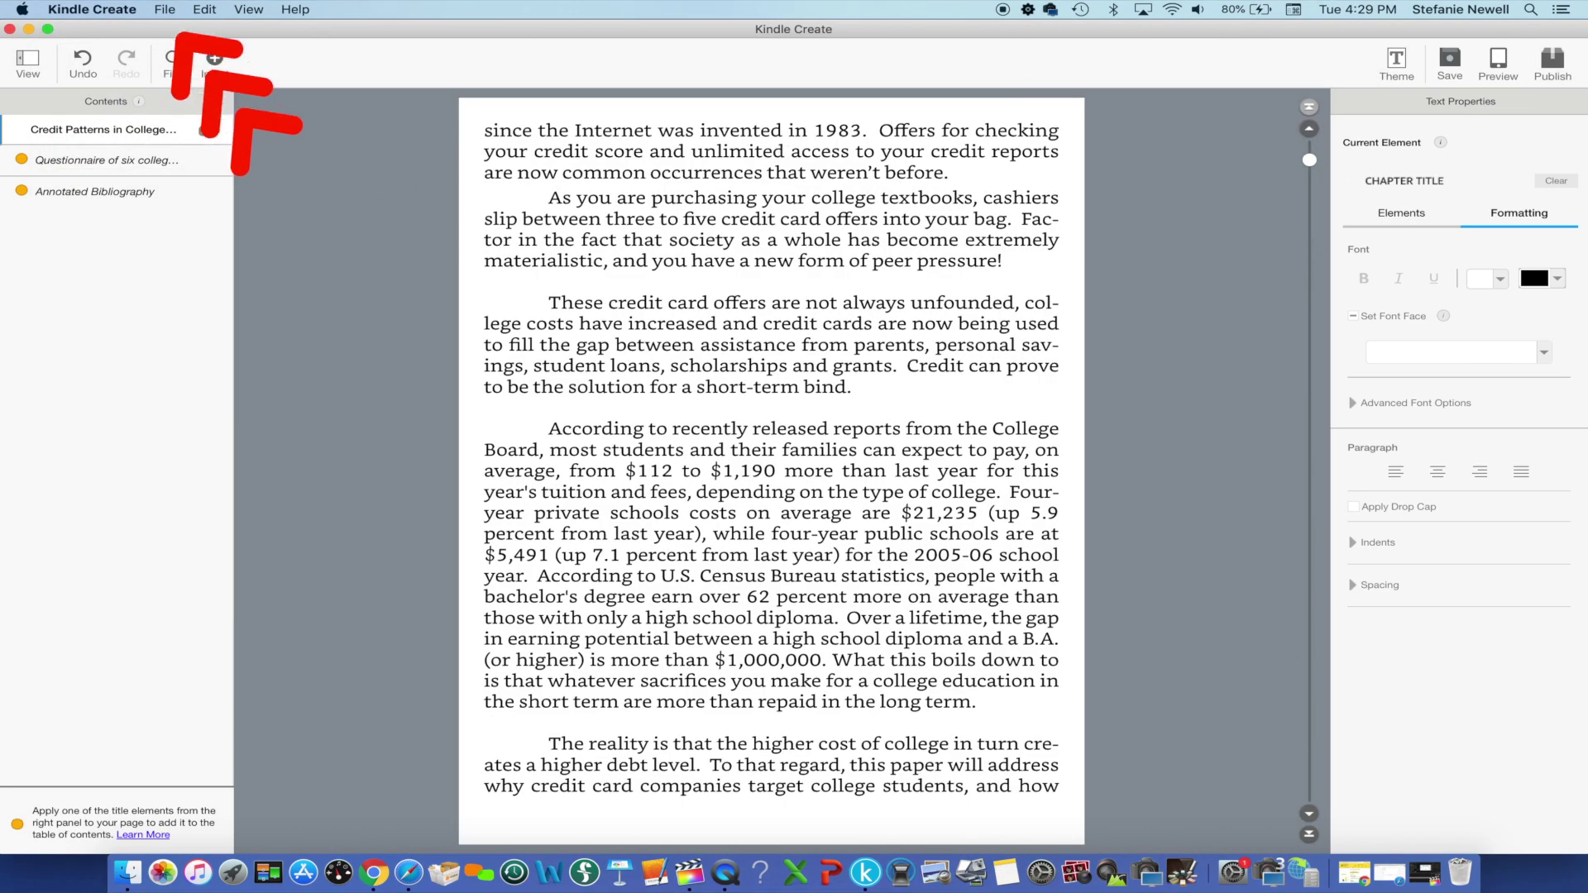
Step: Save the project as advanced_project_KC1 in the Ideas folder
click(165, 9)
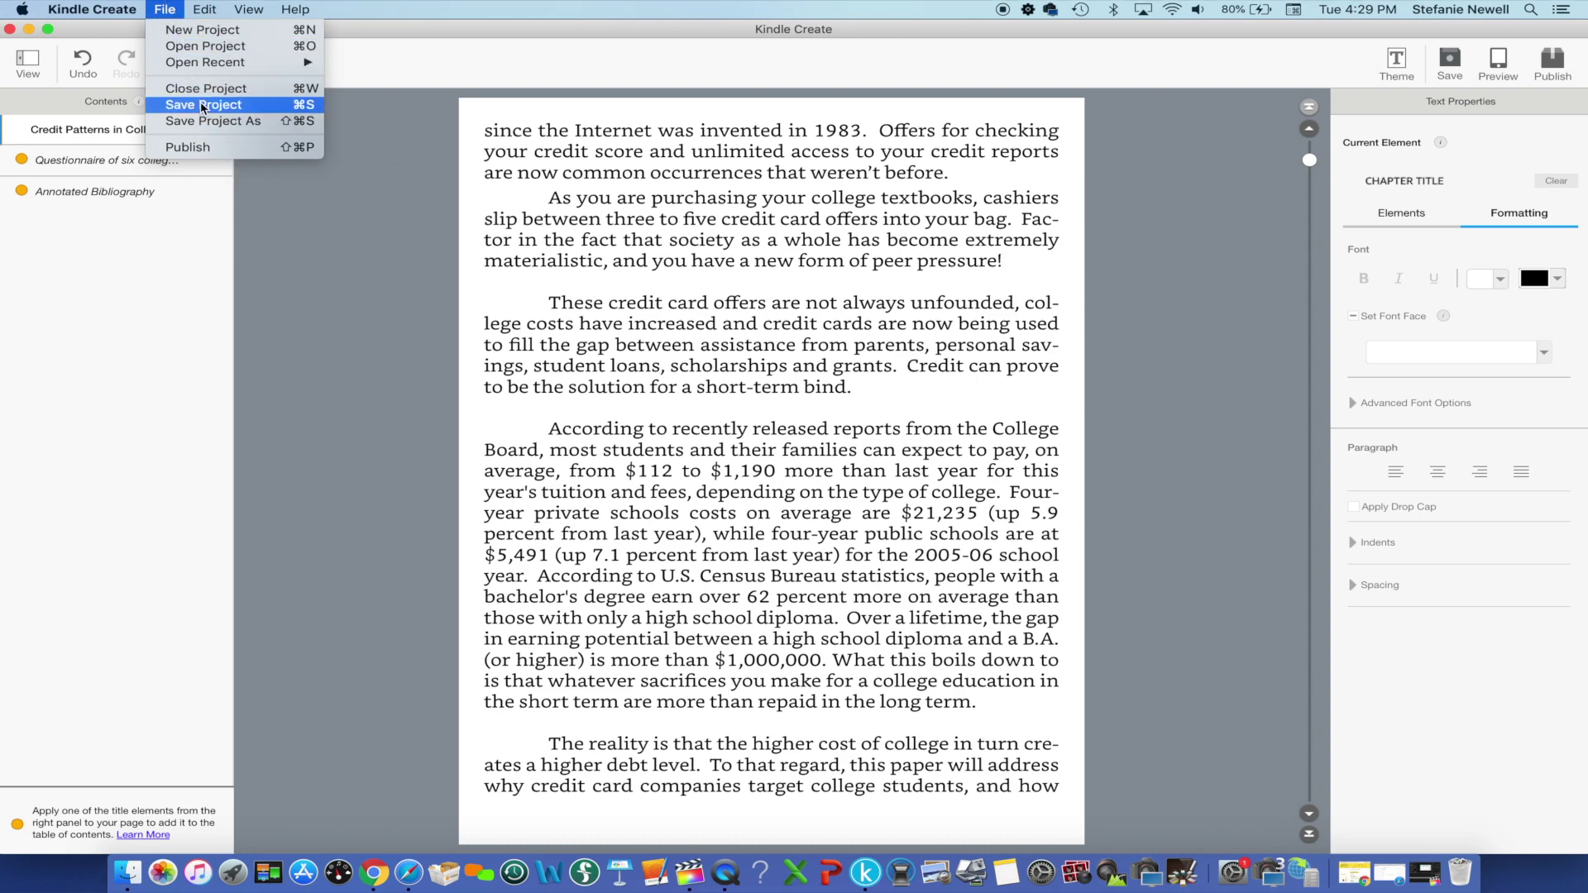
click(201, 106)
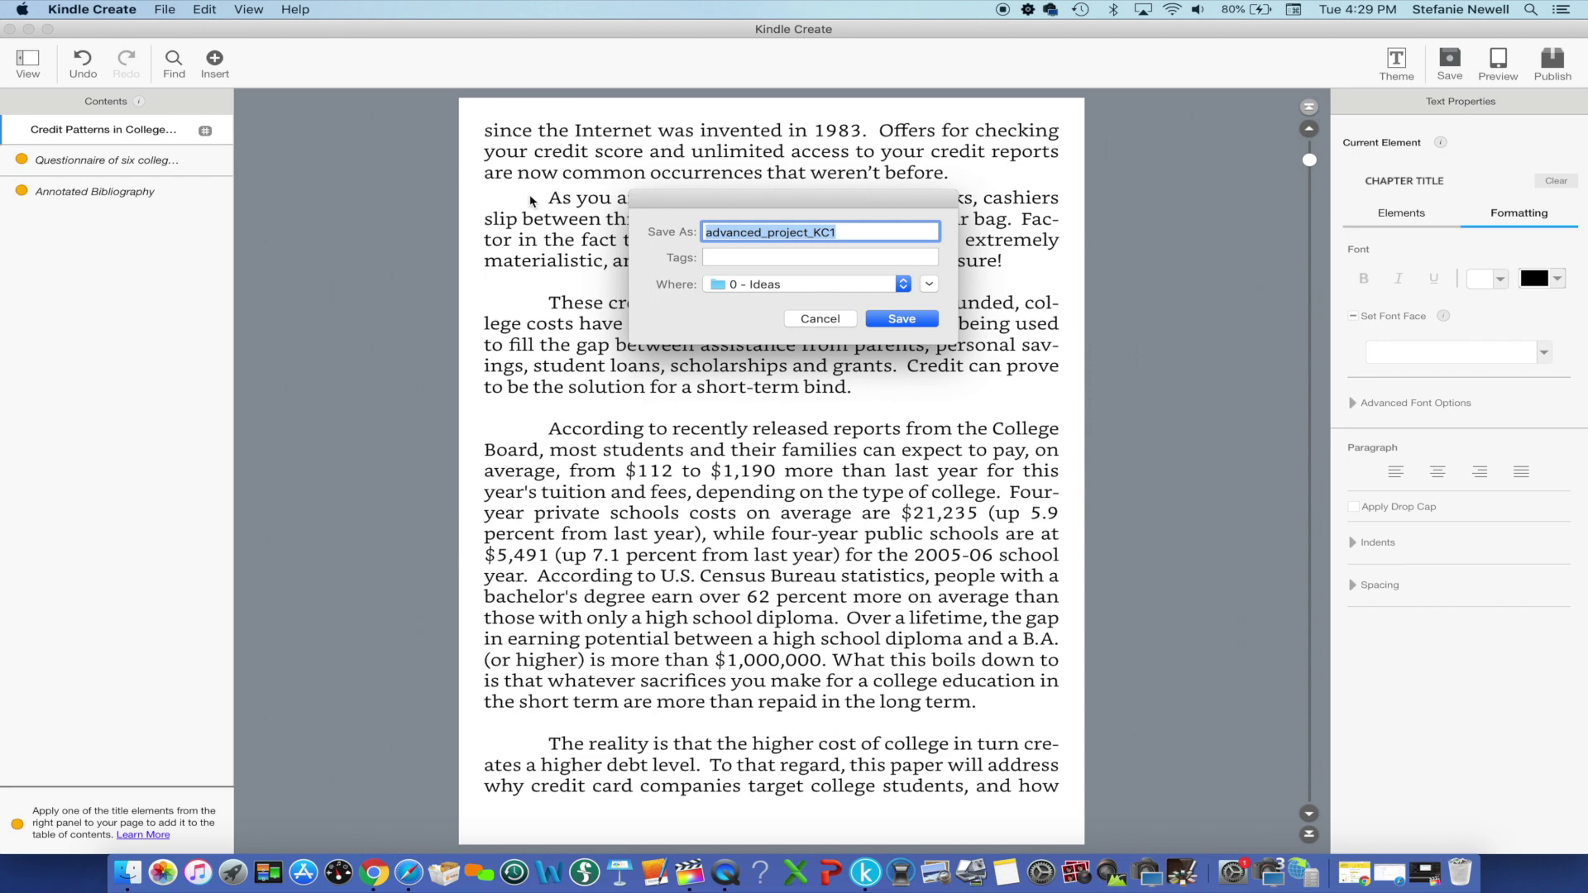
click(921, 326)
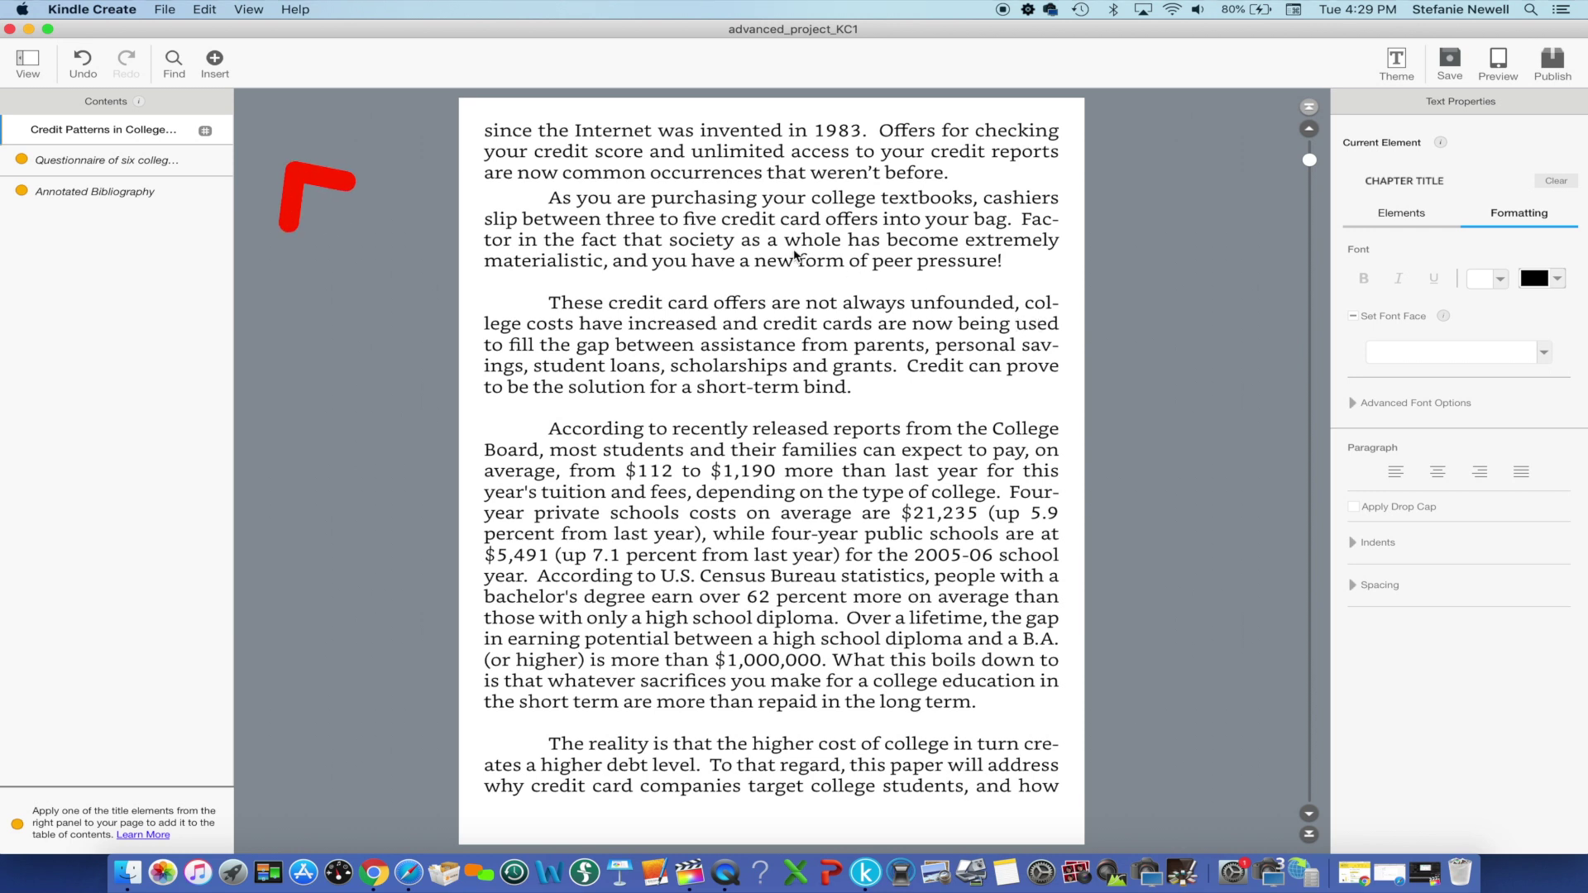
click(216, 61)
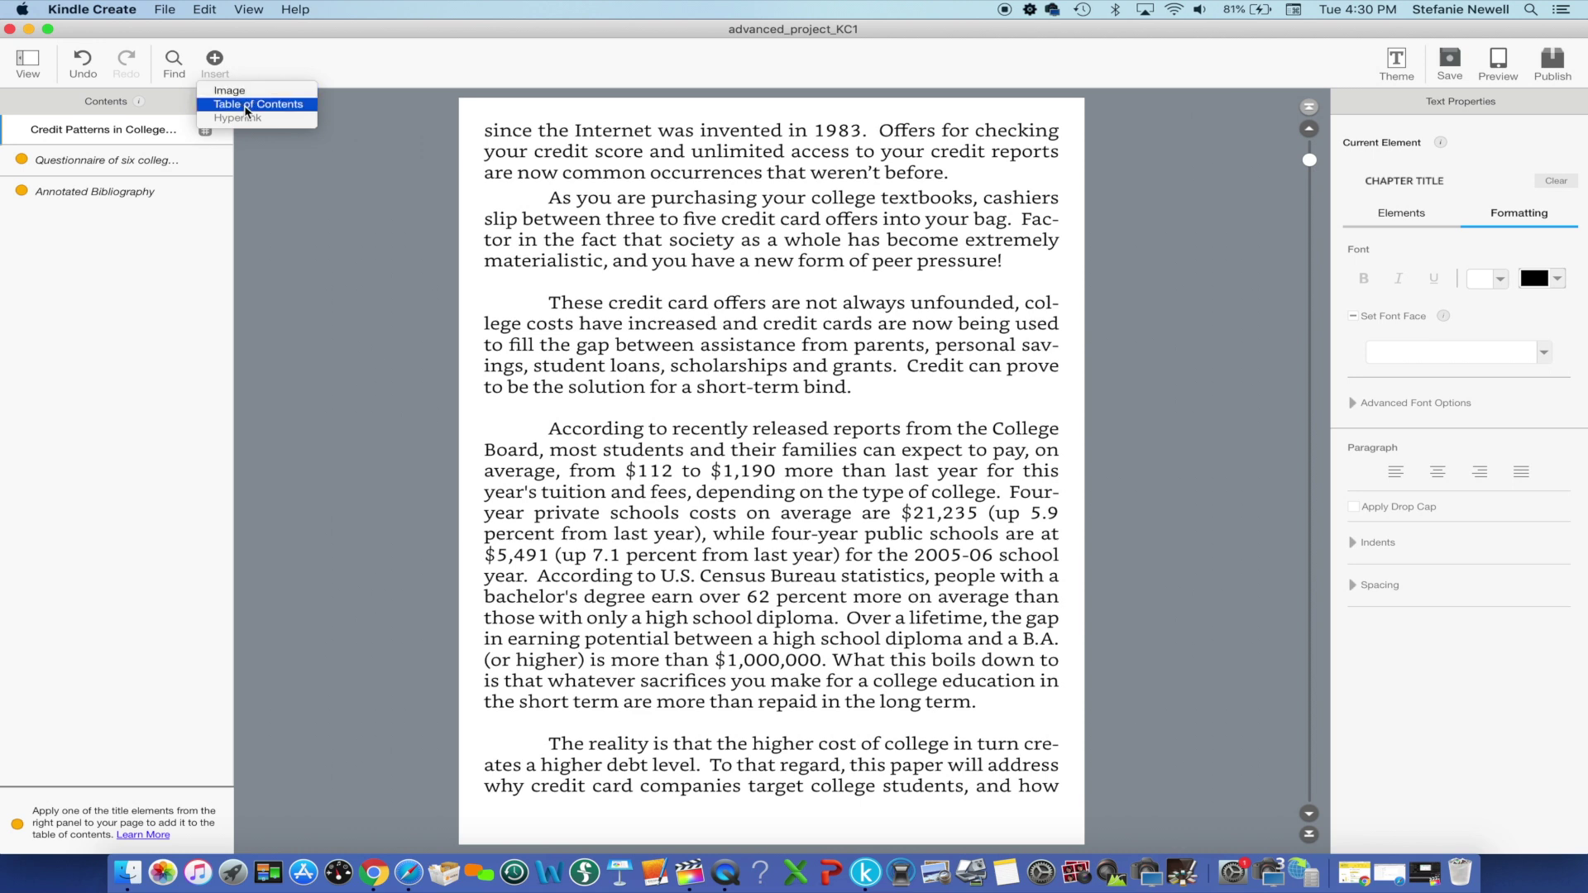
Step: Close the Insert menu and publish the book as advanced_project.kpf in the Ideas folder
click(298, 75)
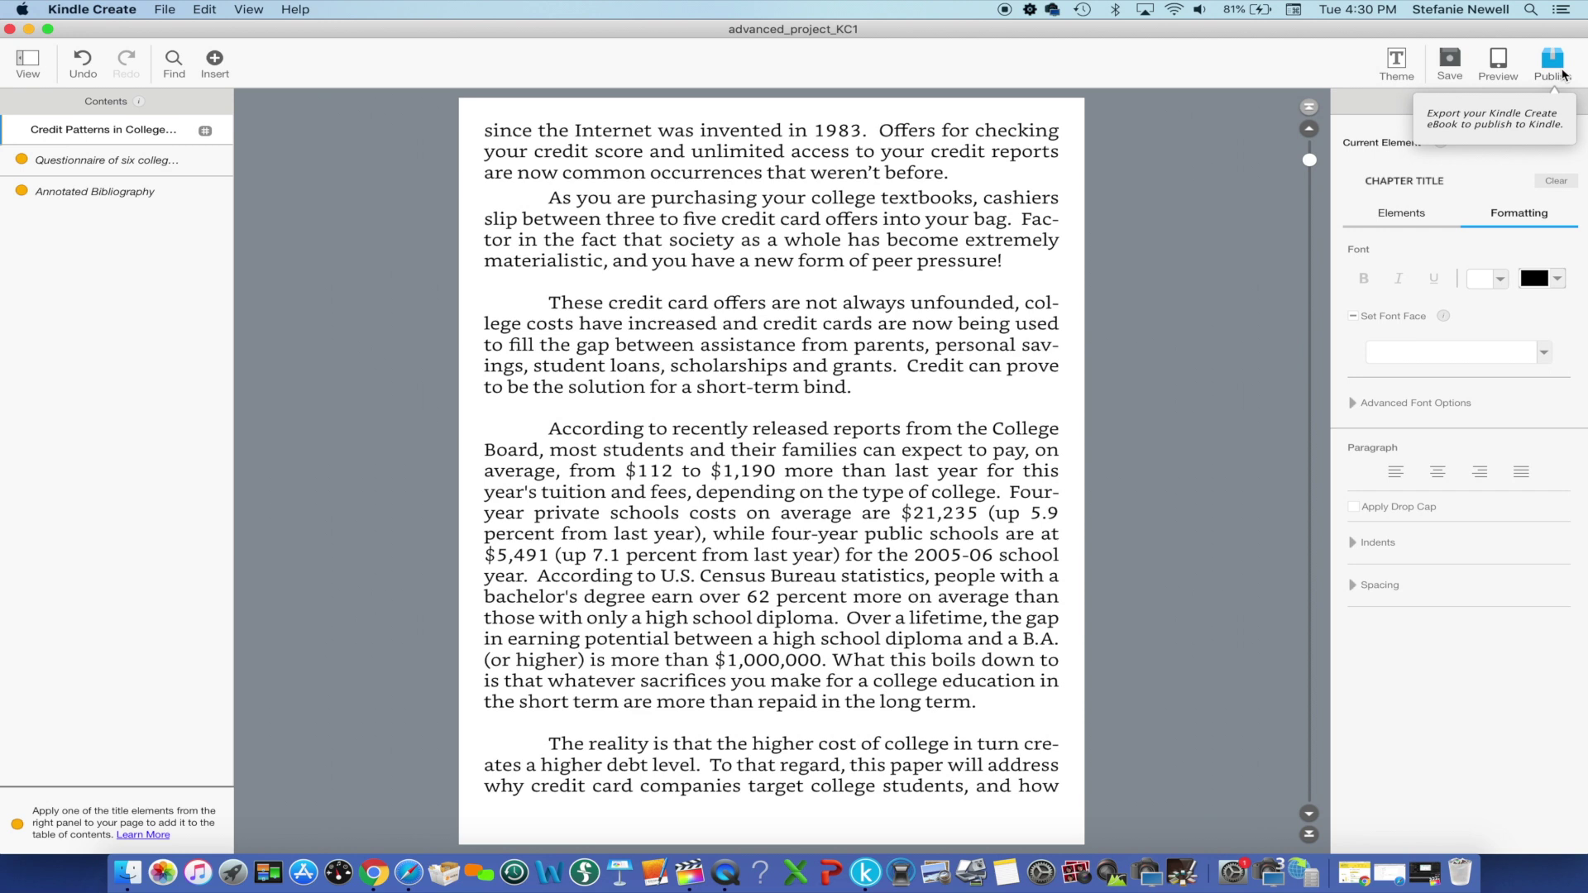
click(1557, 68)
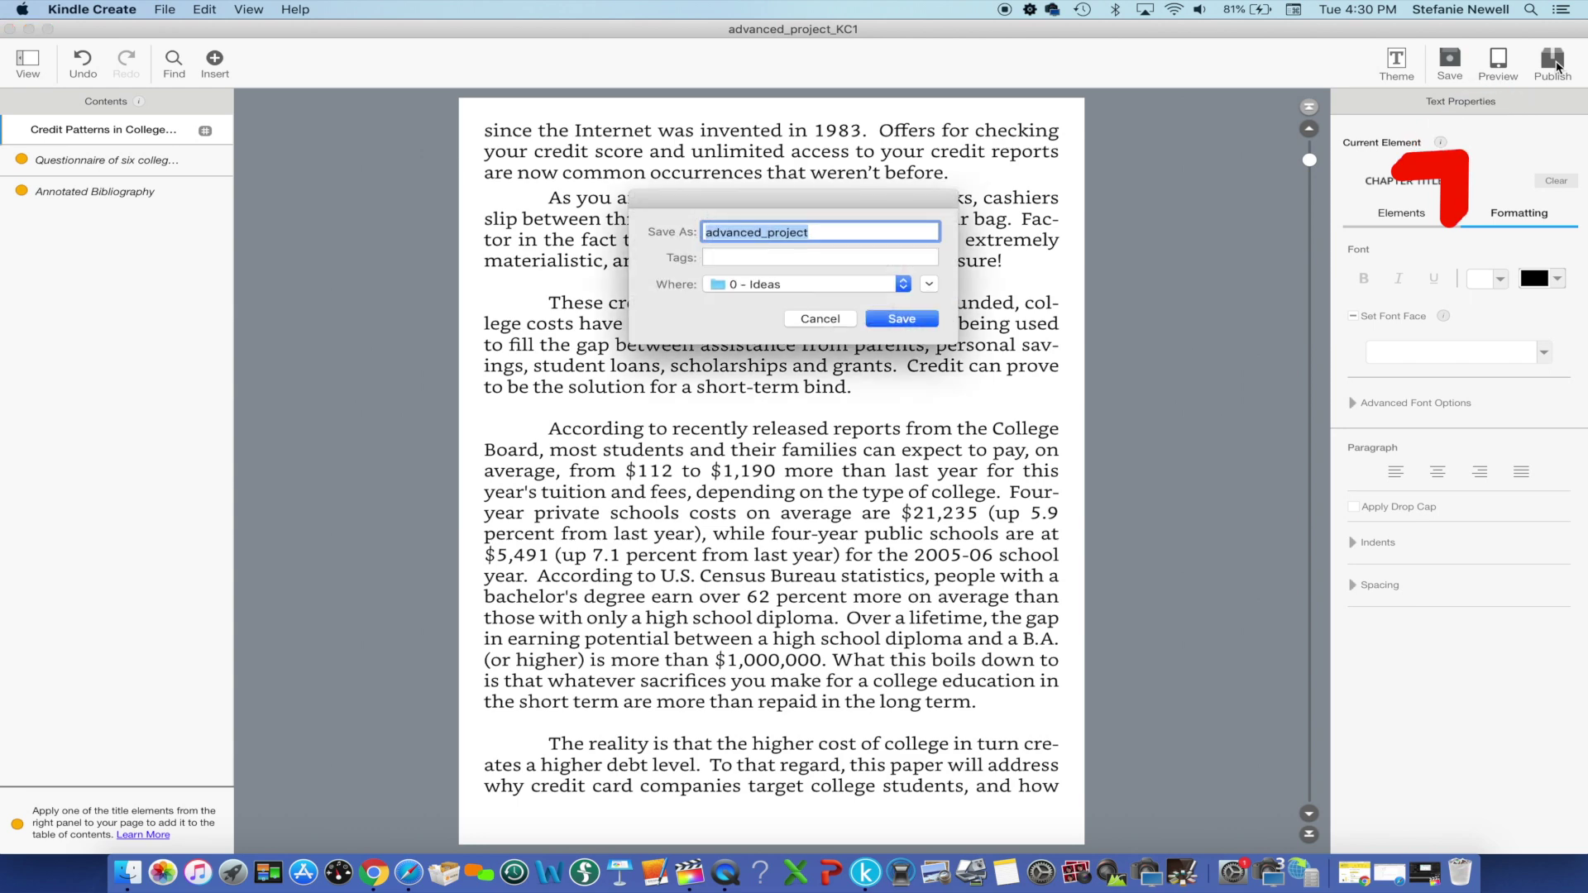
click(904, 320)
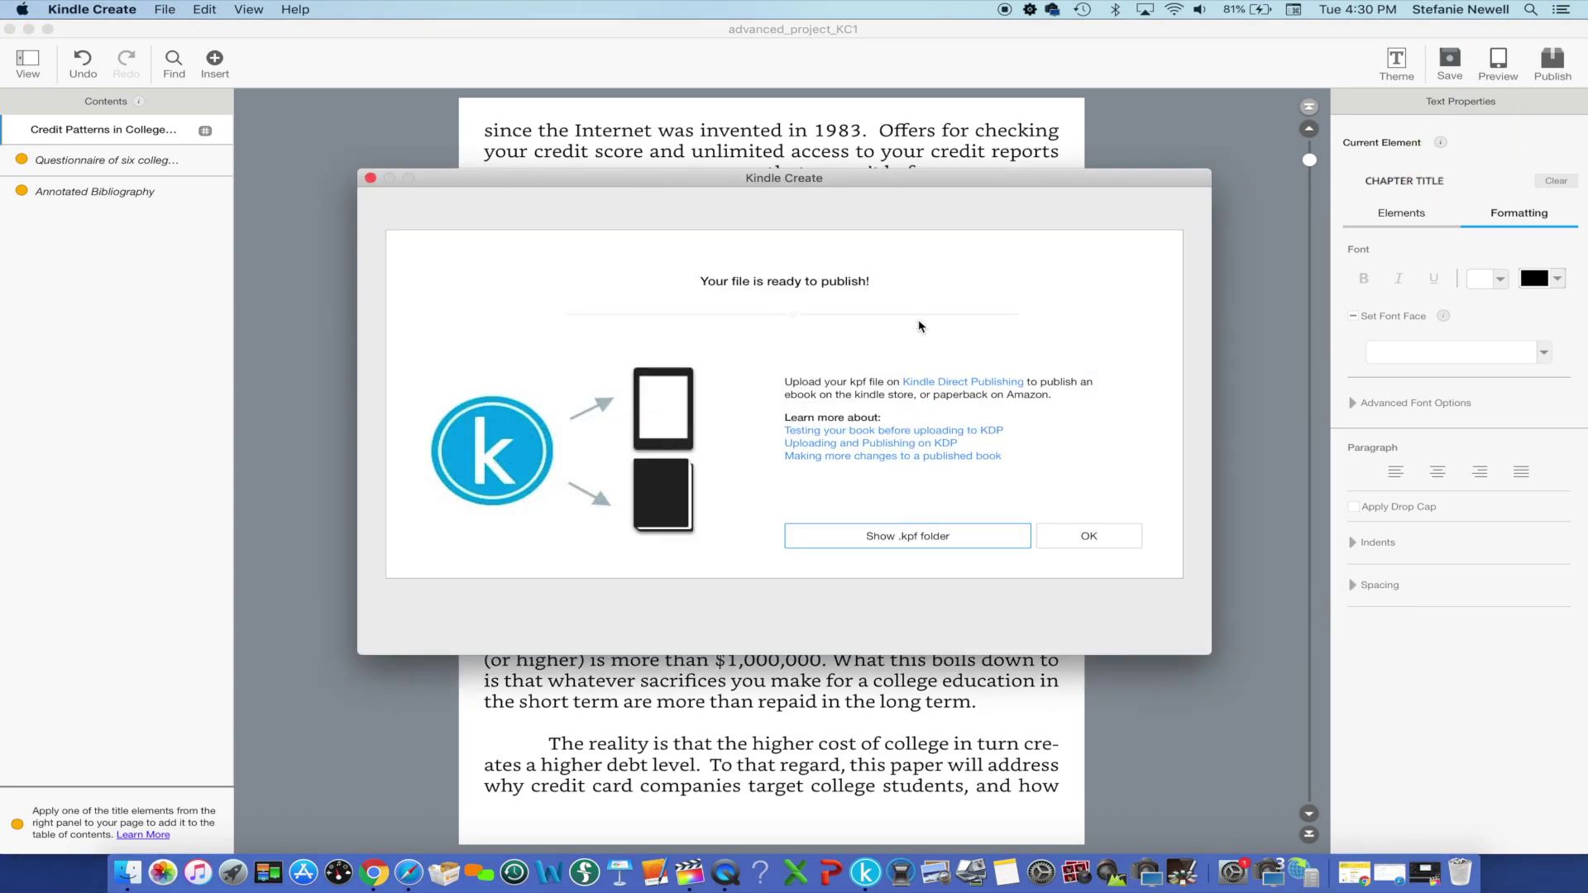